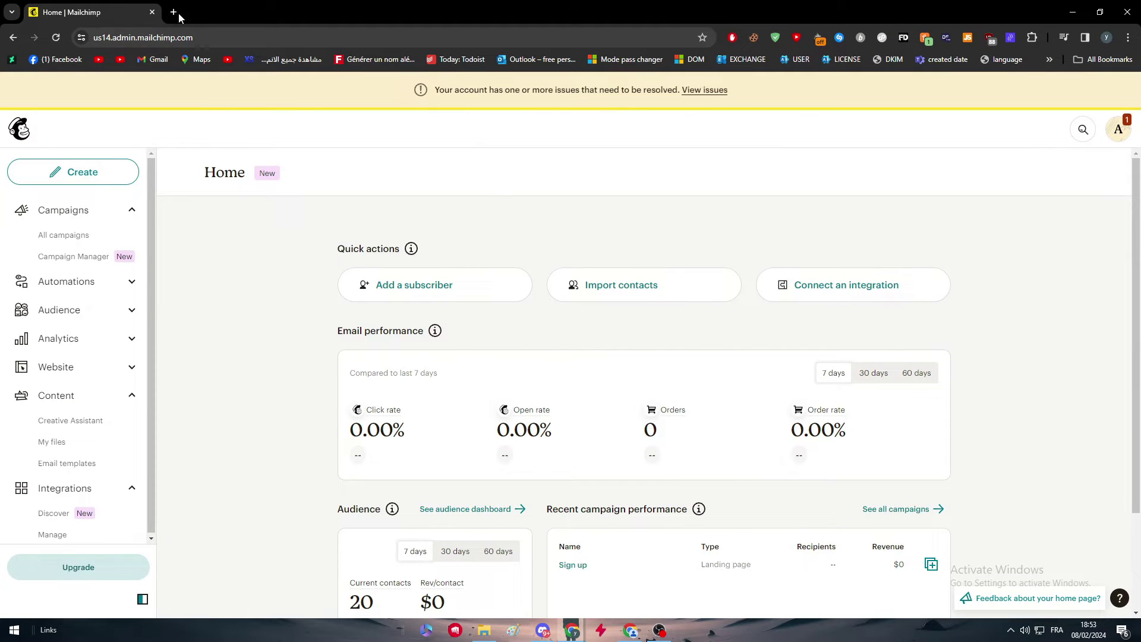
Step: Go to the Squarespace templates page in a new tab and skip the survey questions
click(174, 13)
text(square)
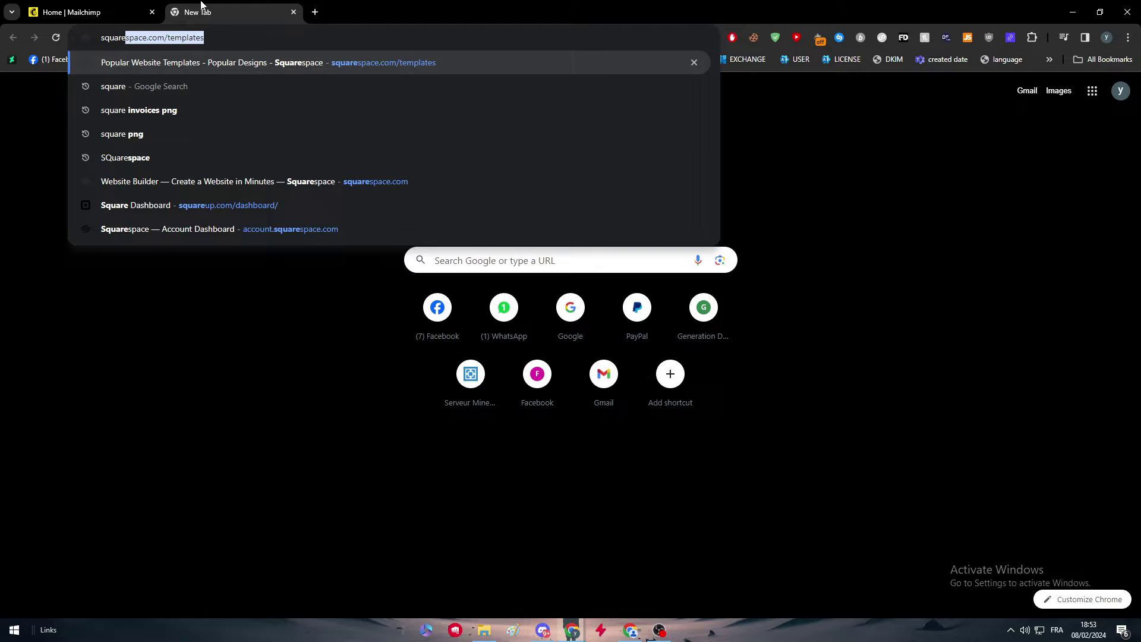
key(Return)
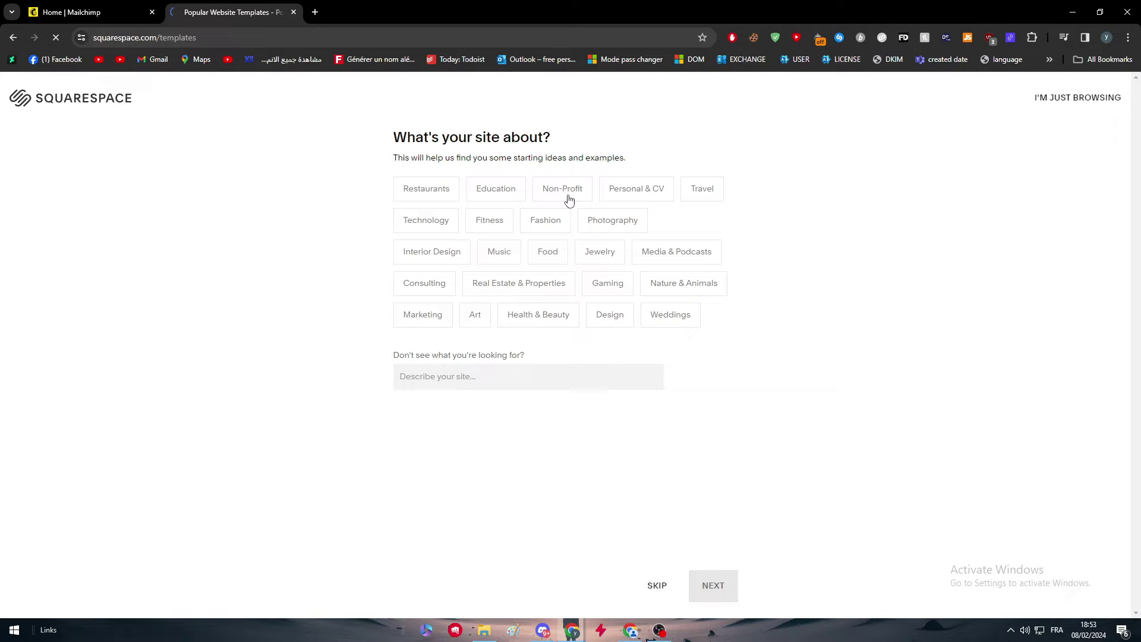
click(657, 585)
click(678, 584)
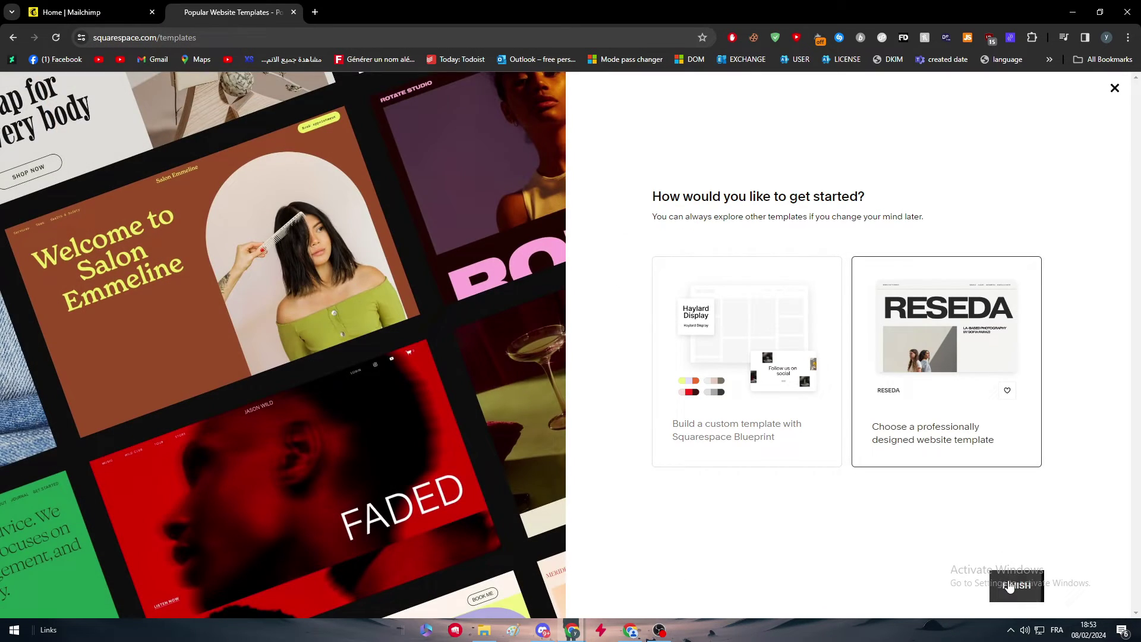
click(1009, 583)
Step: Filter the templates to Portfolio and start a new site with Reseda
scroll(571, 357, down, 4)
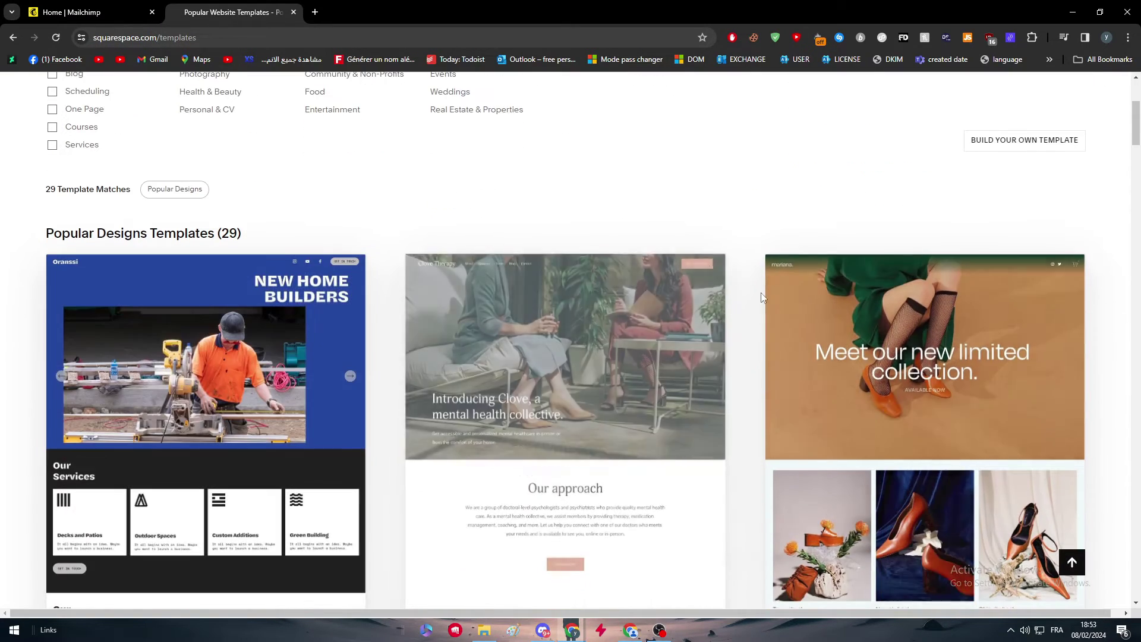
scroll(387, 308, down, 4)
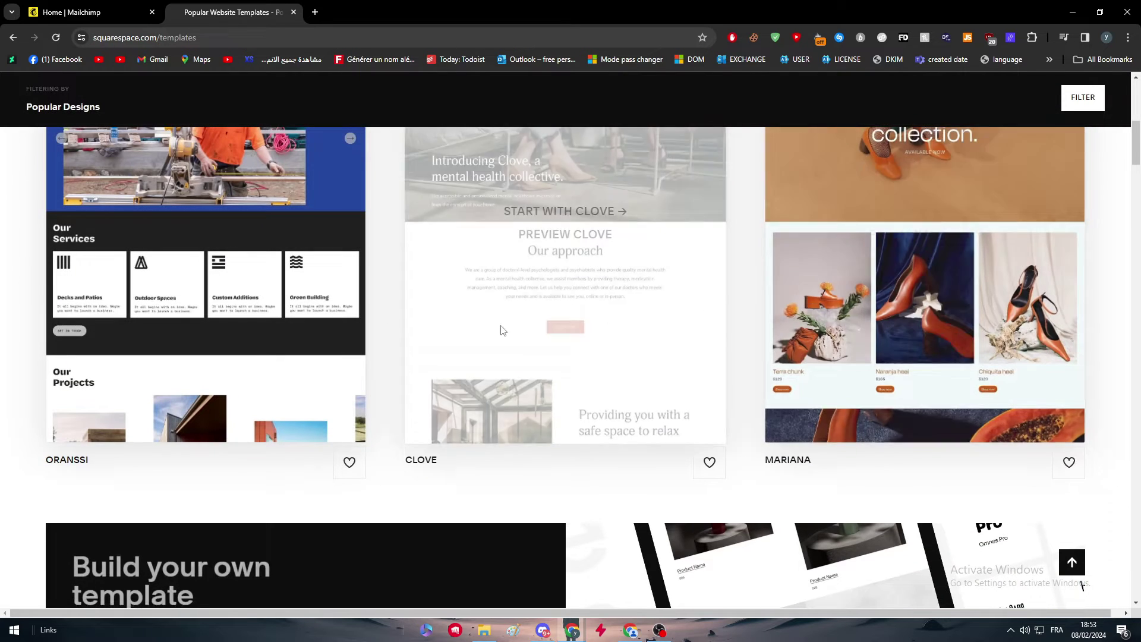
scroll(476, 305, up, 7)
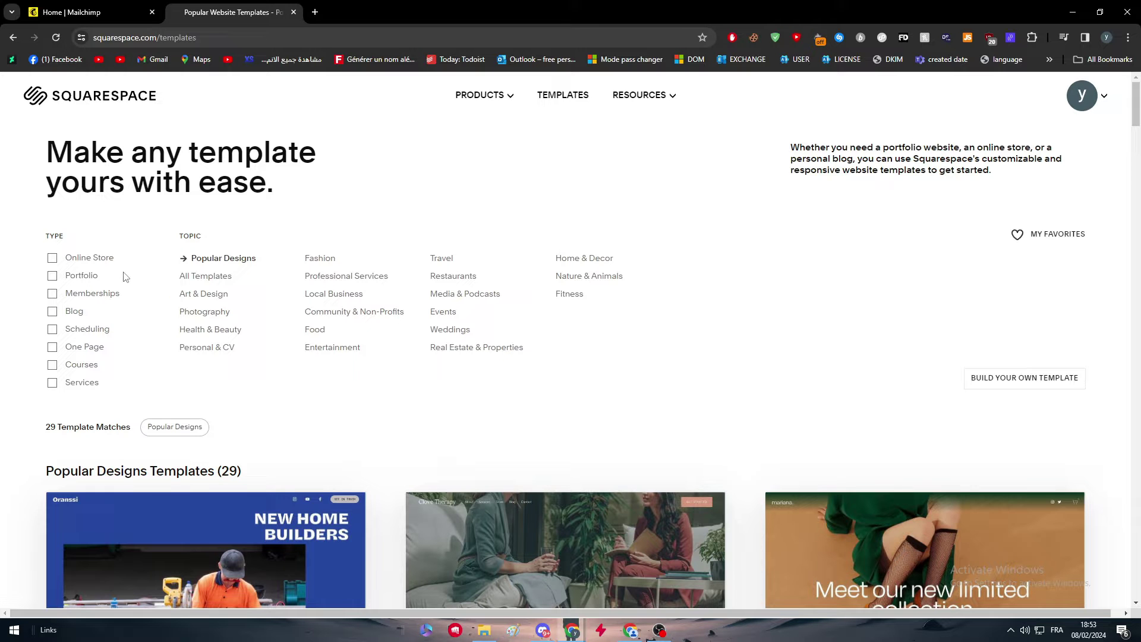
click(52, 275)
scroll(333, 321, down, 5)
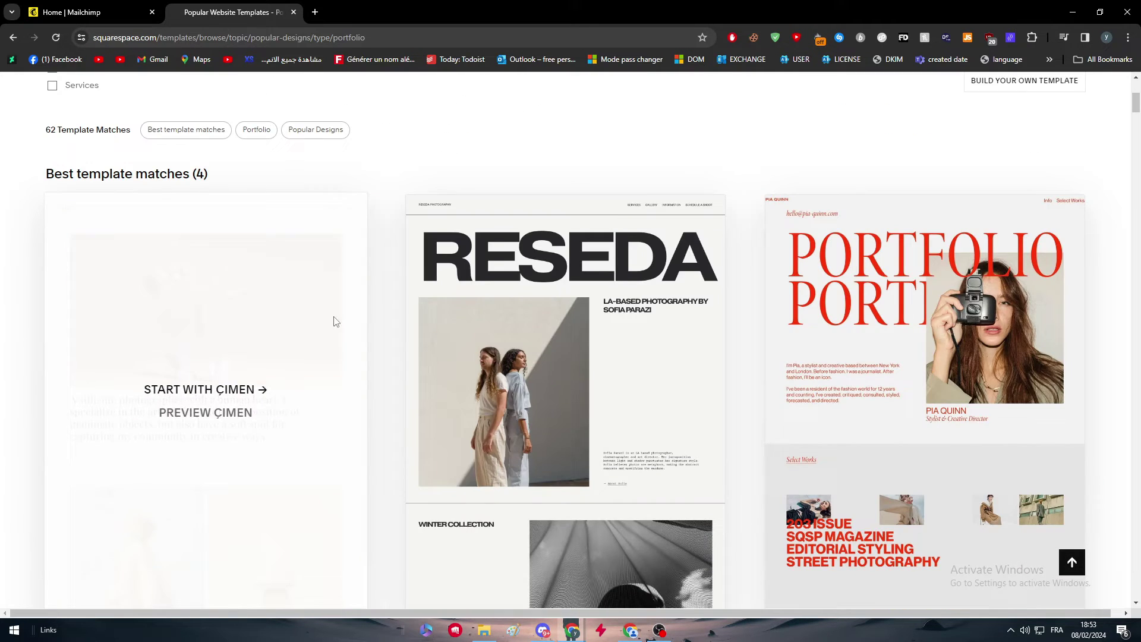
scroll(287, 269, down, 5)
scroll(690, 408, up, 3)
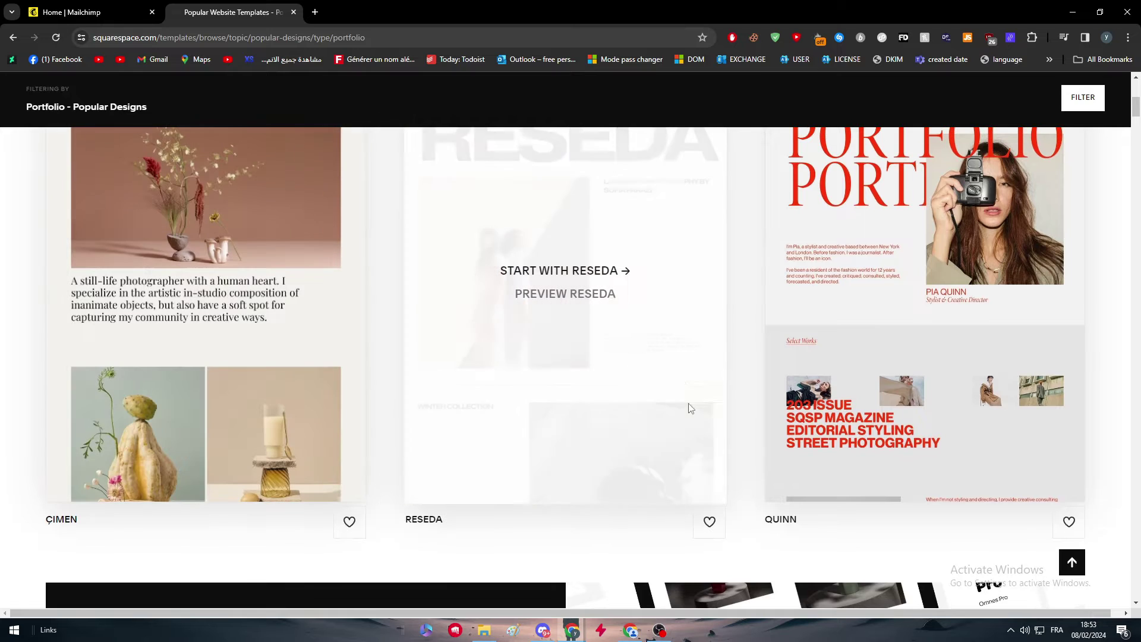
click(622, 276)
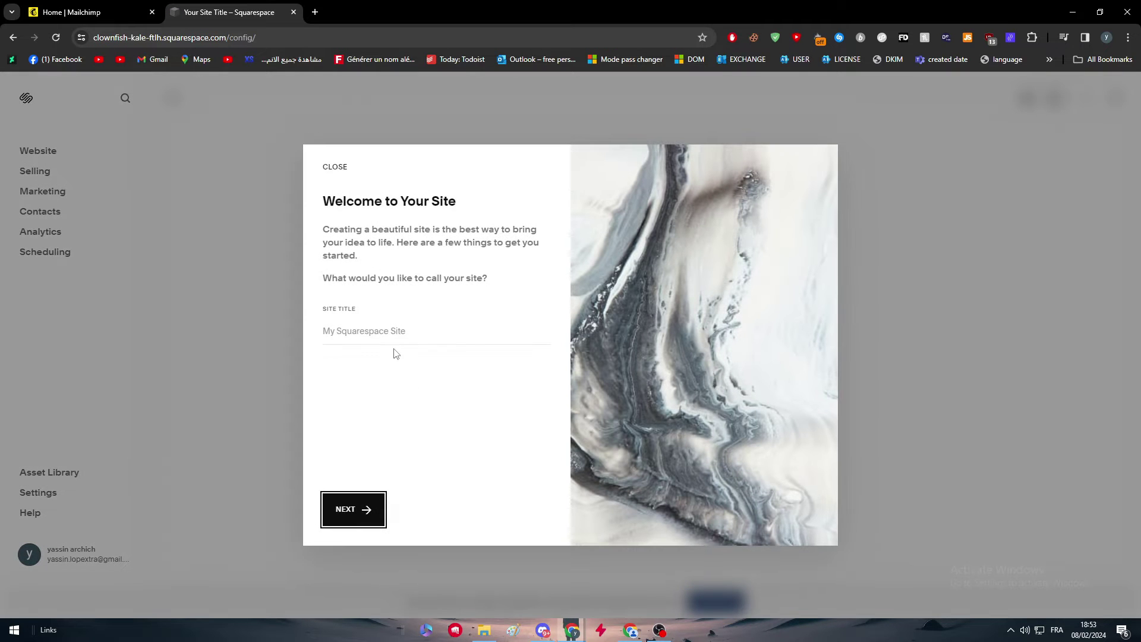
Step: Enter 'Mailchimp Embed' as the site title and finish the welcome tour
click(392, 336)
text(Mailchimp embed)
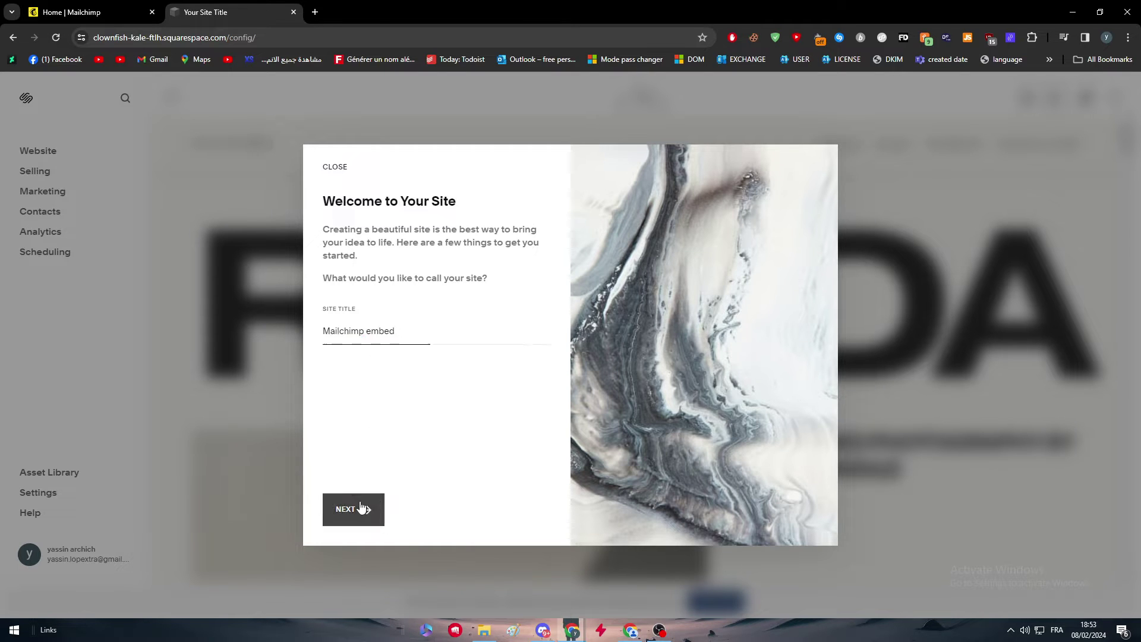
click(366, 510)
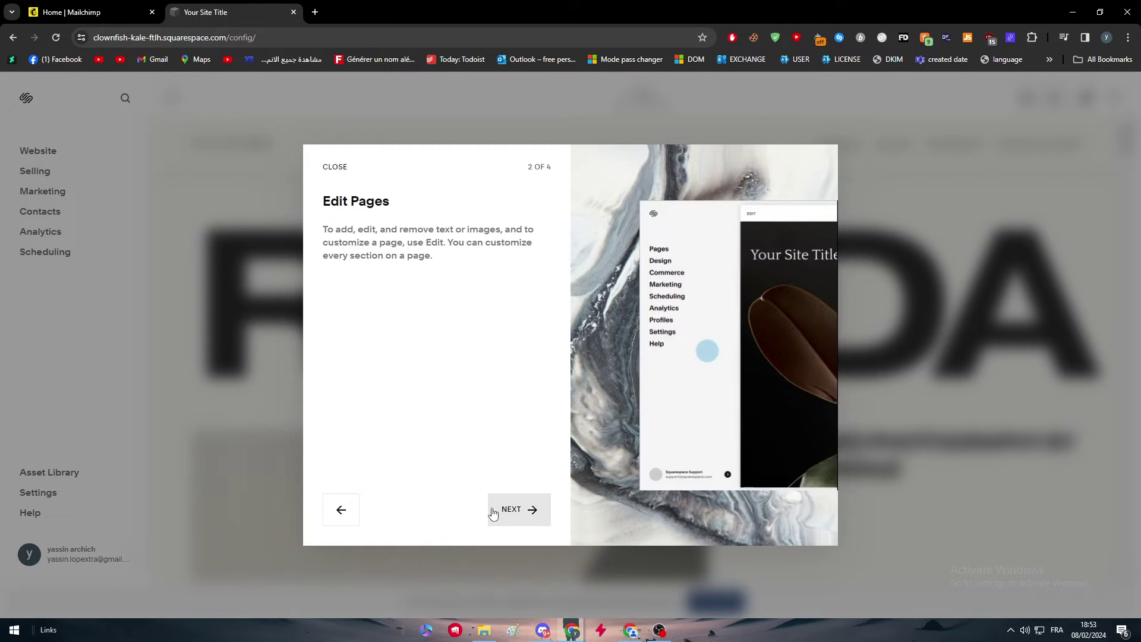
click(497, 511)
click(498, 512)
click(498, 513)
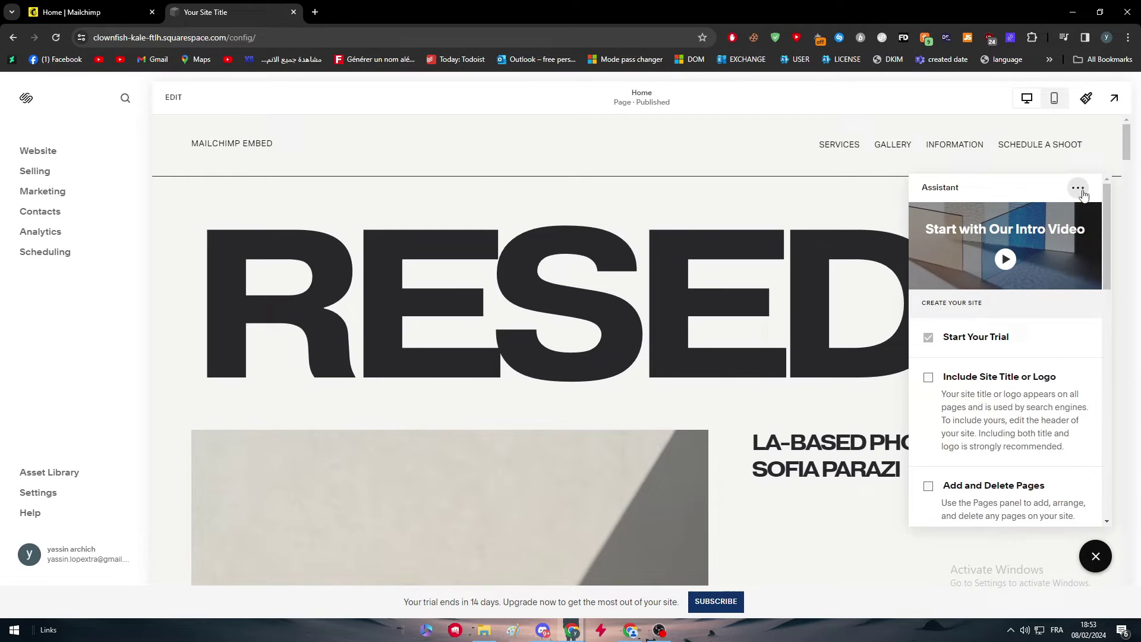
Step: Dismiss the Assistant checklist to reveal the Reseda home page
click(1084, 188)
click(994, 212)
scroll(775, 355, down, 5)
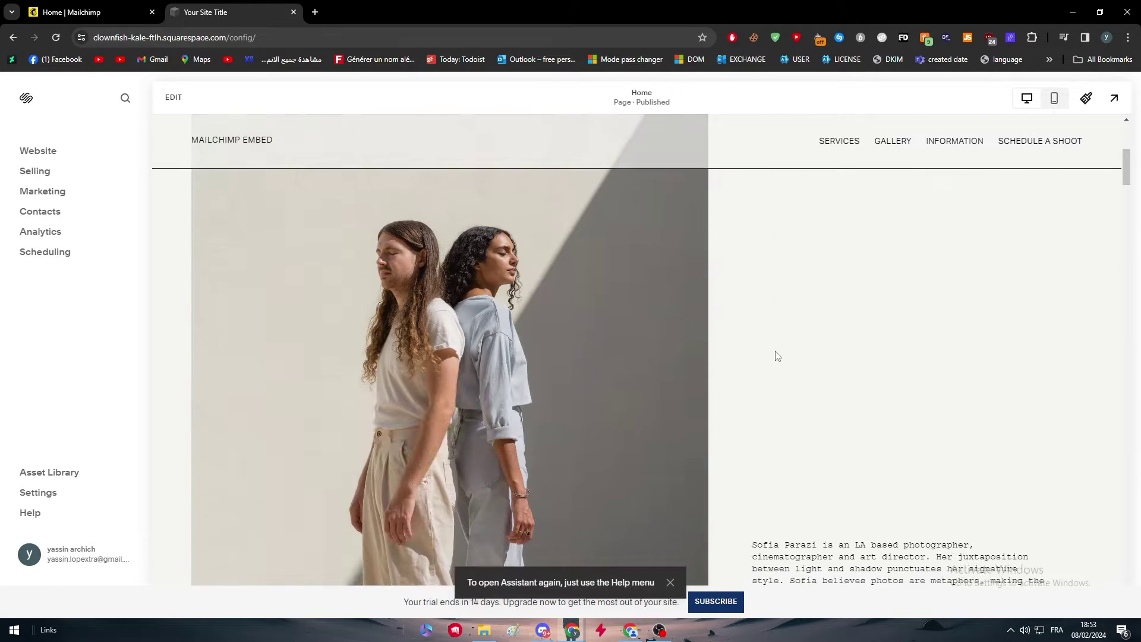
scroll(776, 355, down, 3)
scroll(773, 345, up, 10)
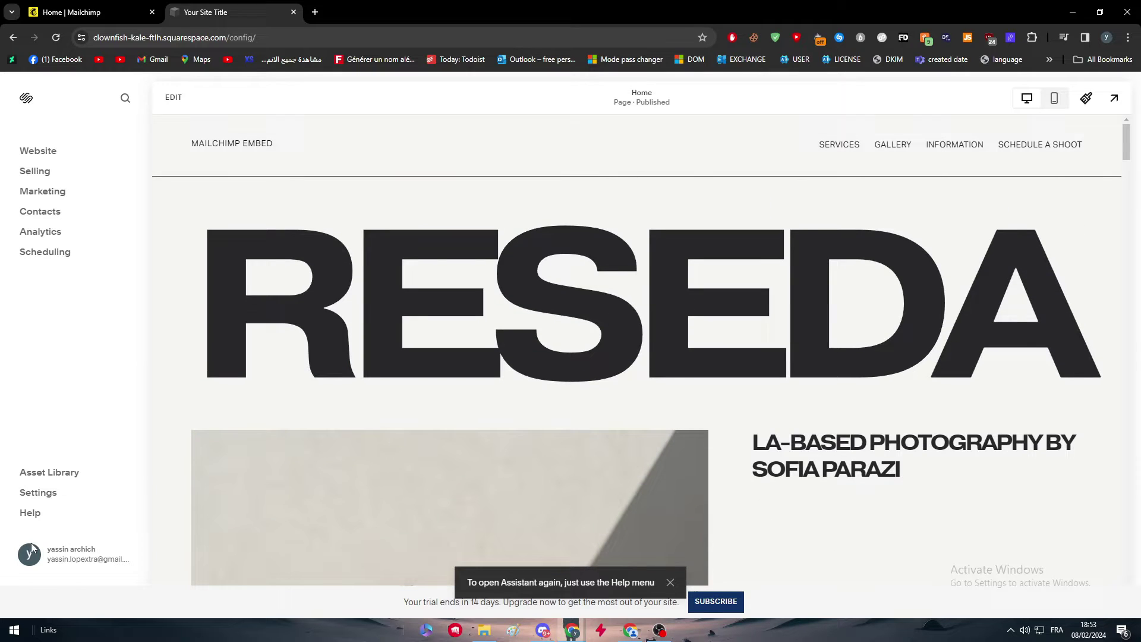
Step: In Mailchimp, collapse Campaigns, Content and Integrations in the sidebar, then open Integrations > Discover
key(ctrl+Tab)
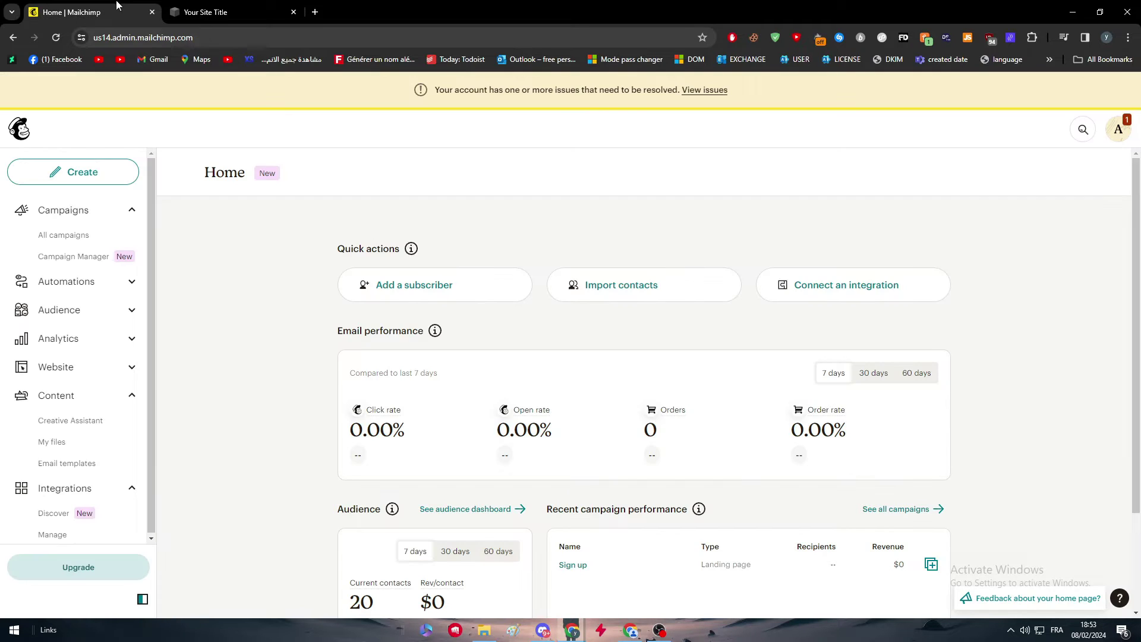
scroll(194, 356, down, 2)
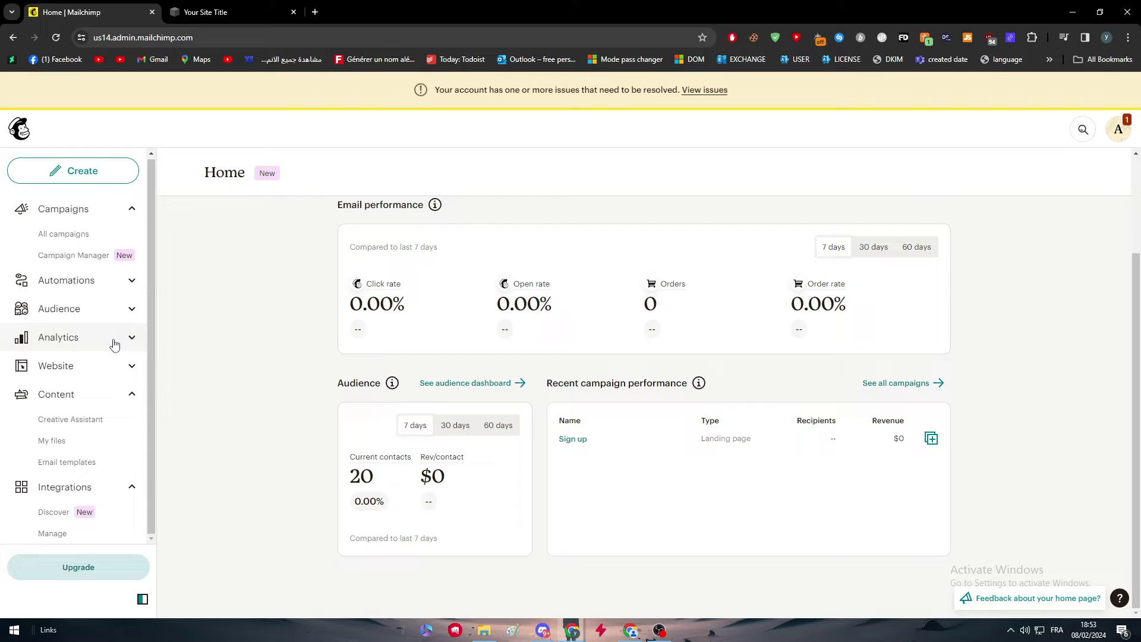
click(240, 7)
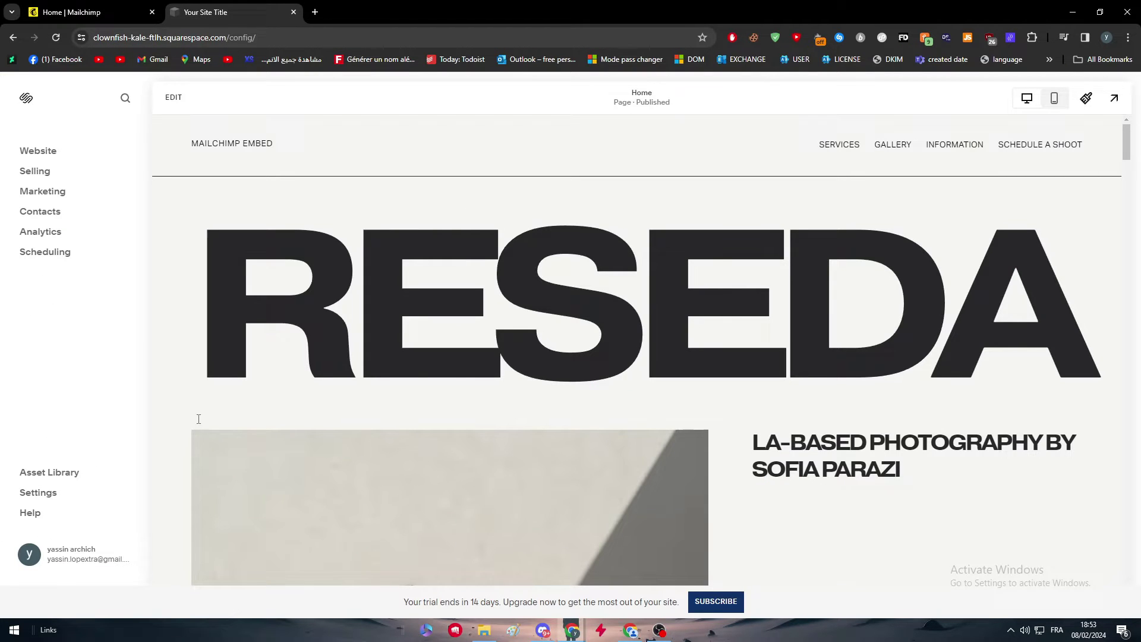
click(116, 6)
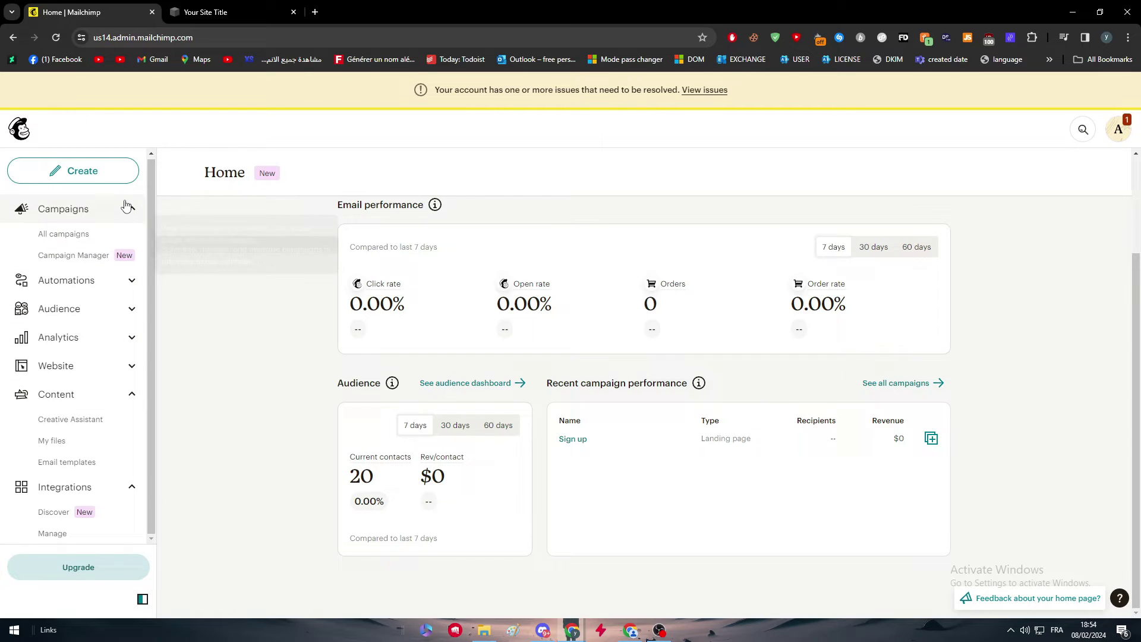
click(131, 209)
click(143, 351)
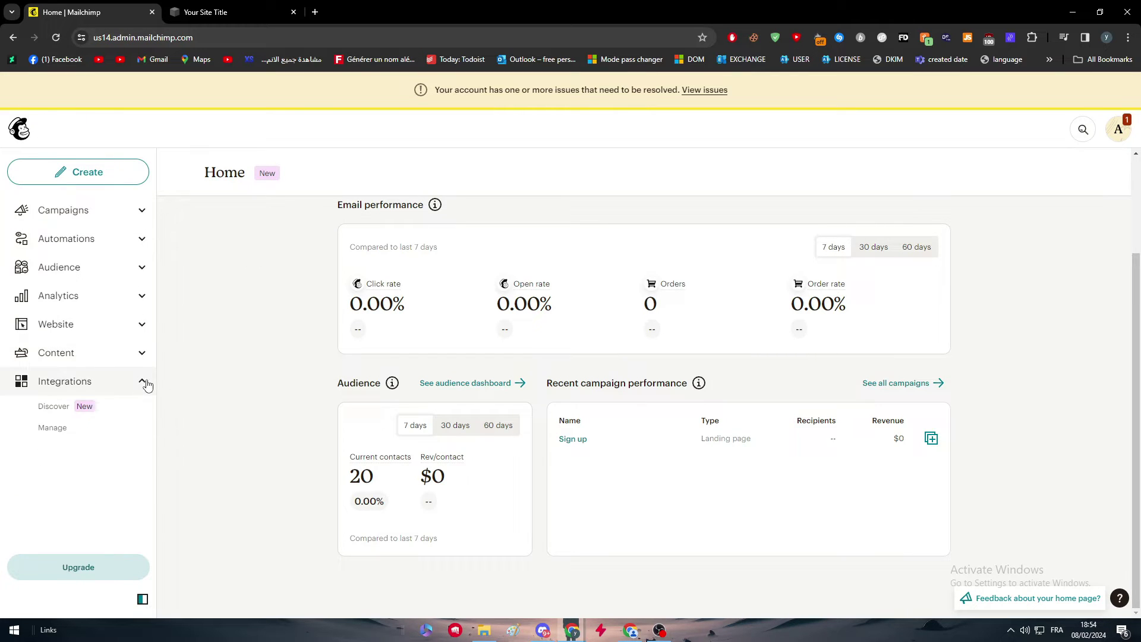
click(143, 382)
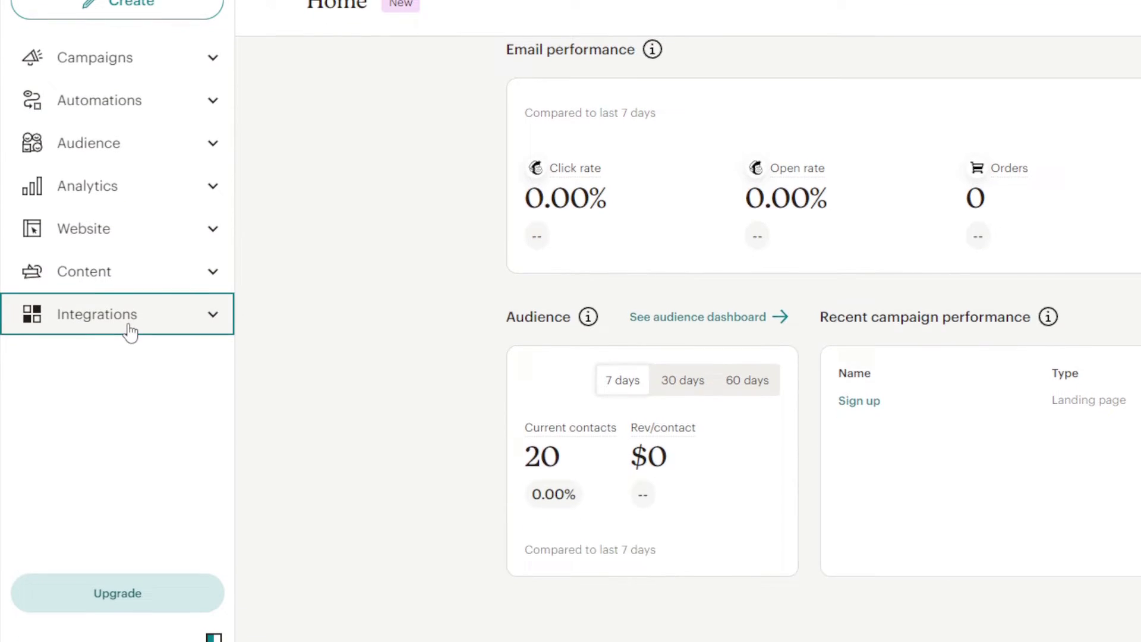
click(130, 528)
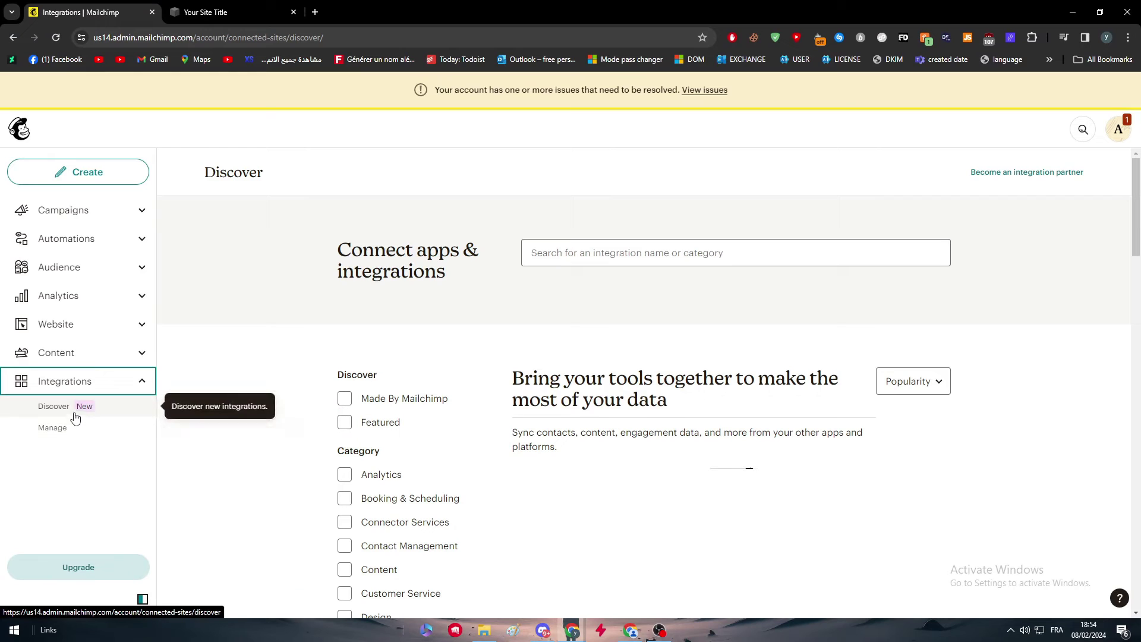
Step: Open the Squarespace Integration card on Discover and retry the failing page twice
click(131, 342)
scroll(568, 383, down, 3)
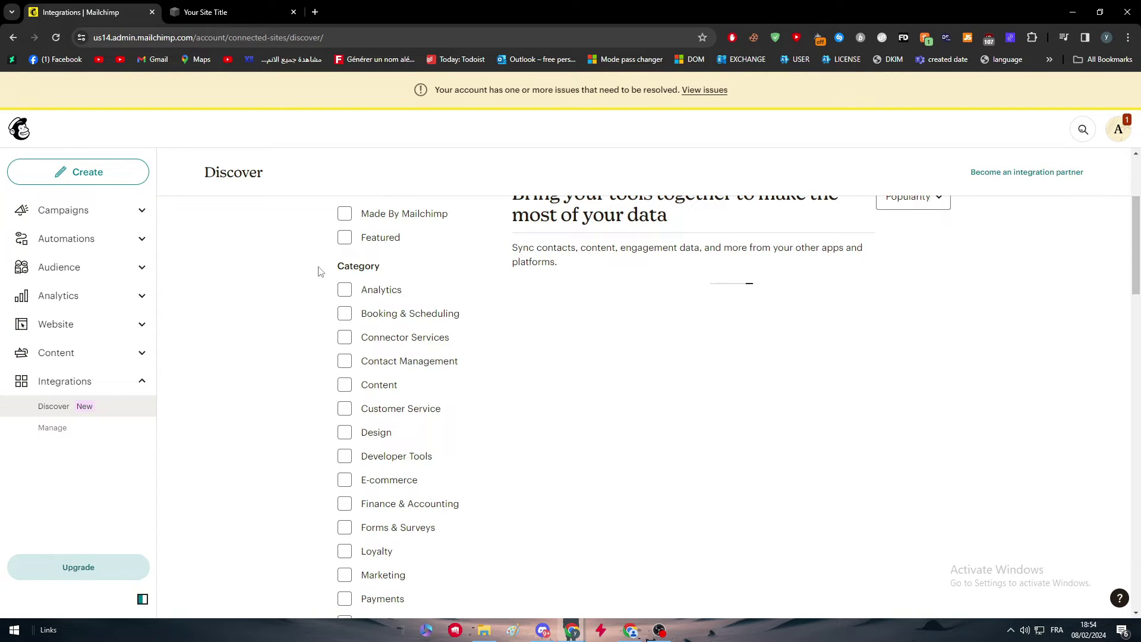
scroll(768, 375, down, 6)
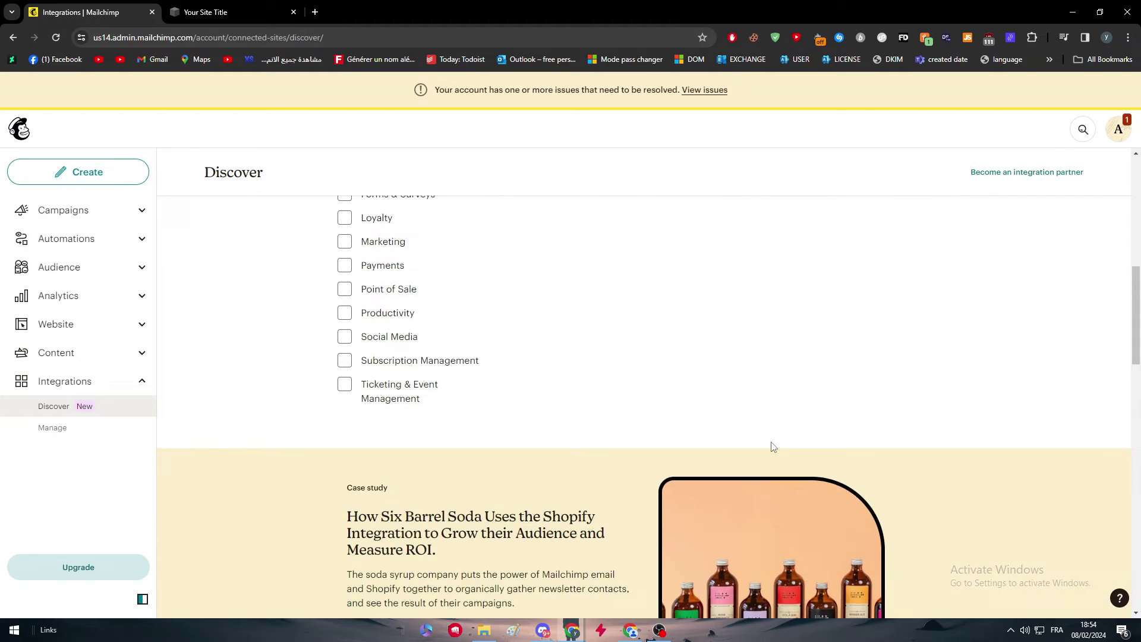
scroll(769, 446, up, 9)
scroll(751, 414, down, 7)
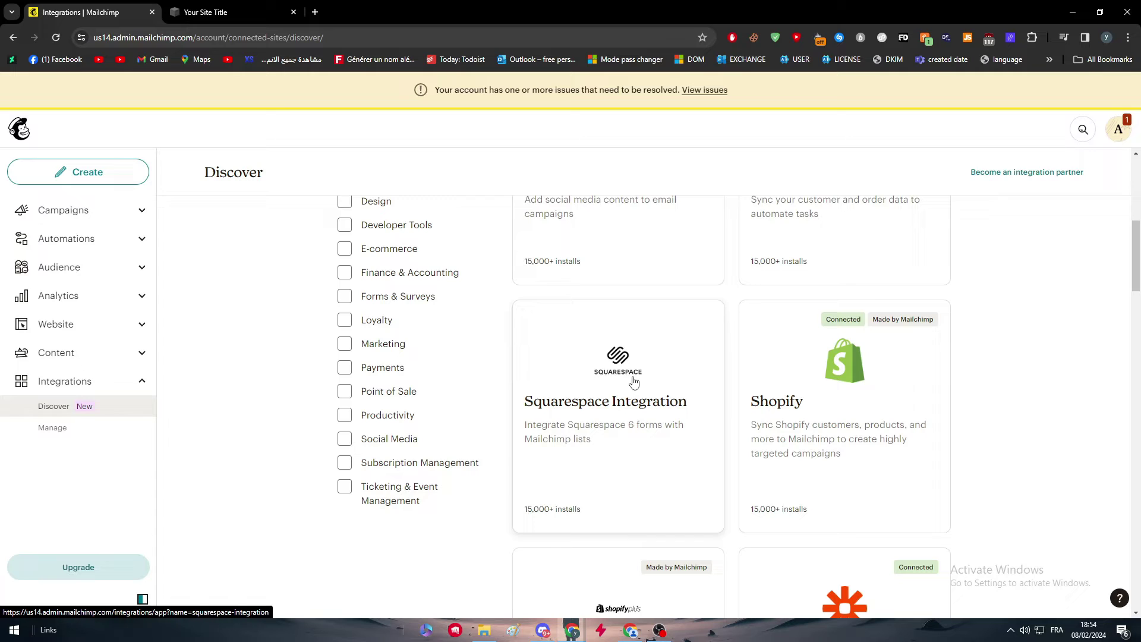
click(592, 406)
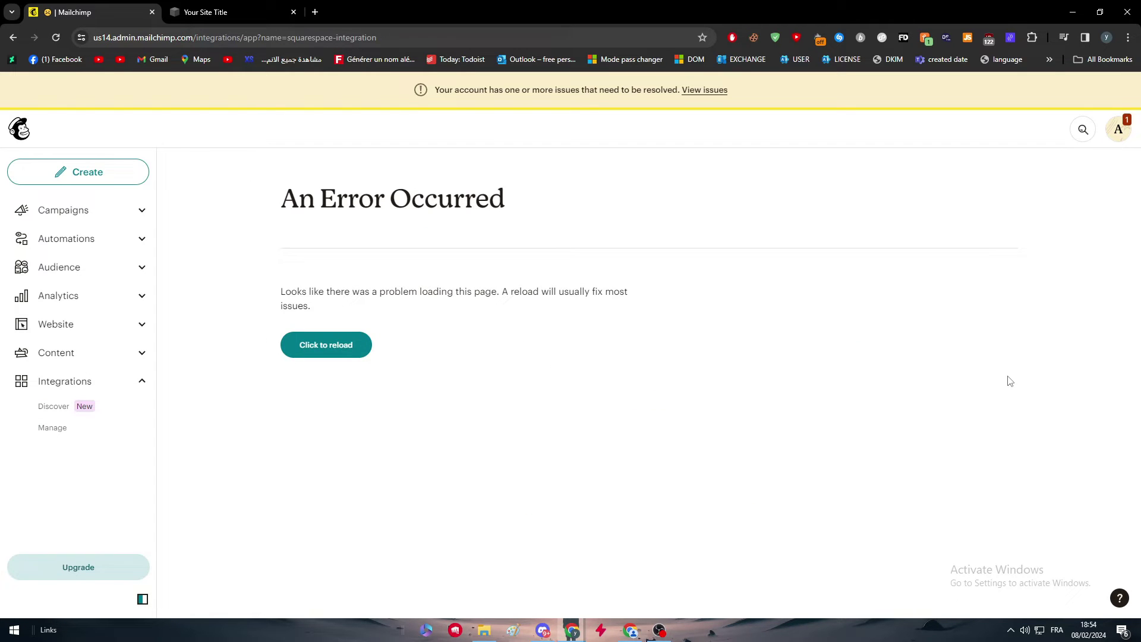
click(325, 346)
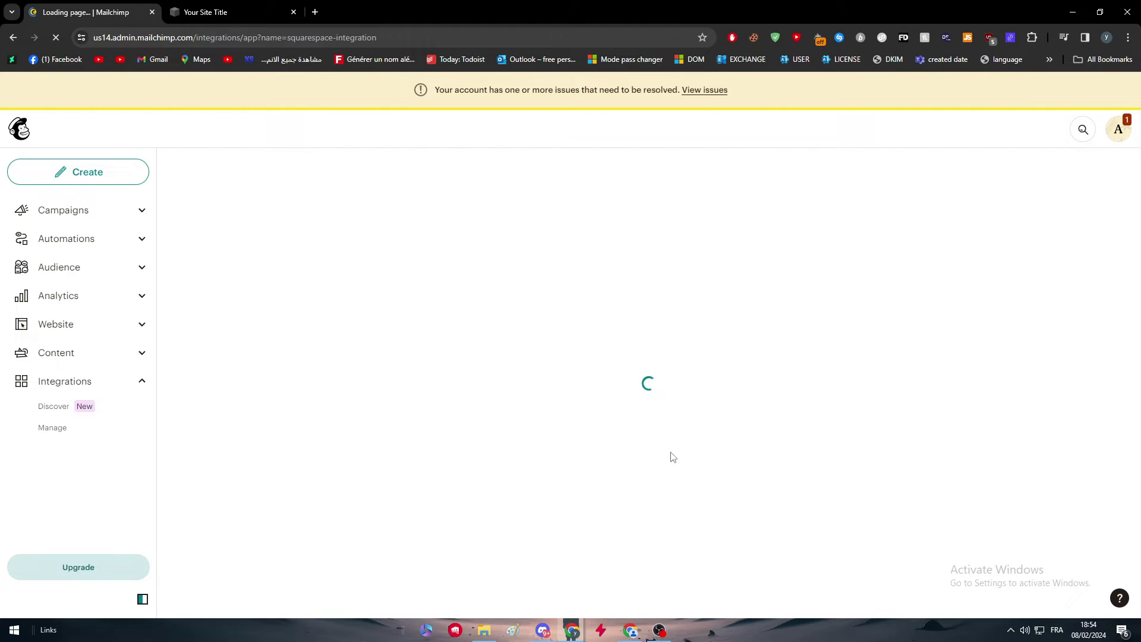
click(311, 346)
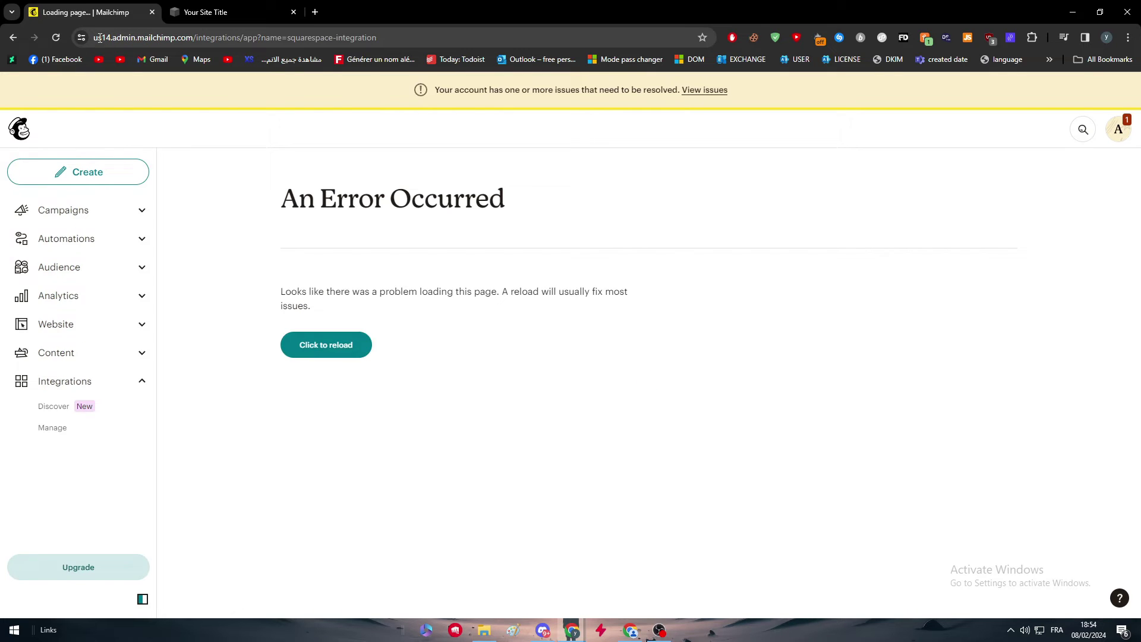
Step: Reload the Squarespace editor, then open Settings > Third Party Tools and Extensions
click(199, 13)
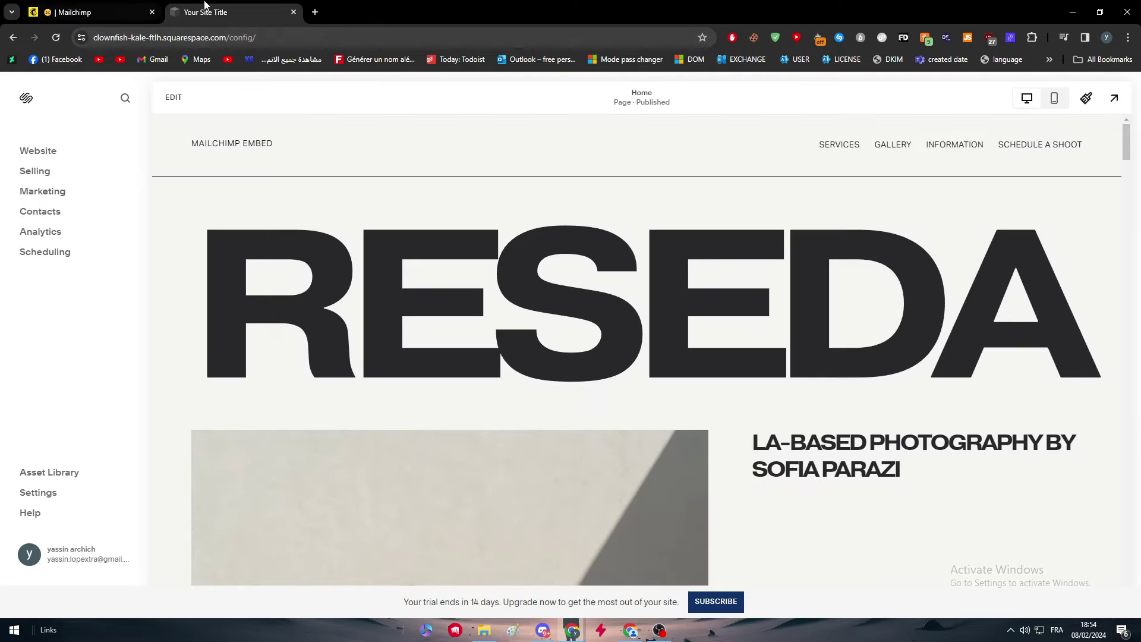
click(208, 37)
key(Return)
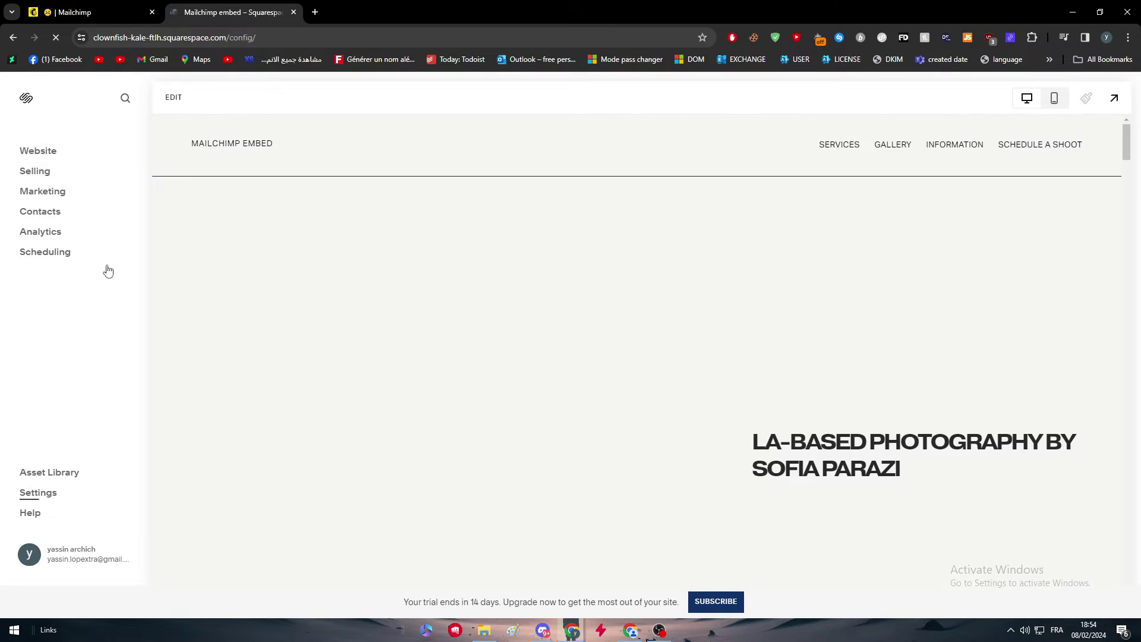
click(95, 12)
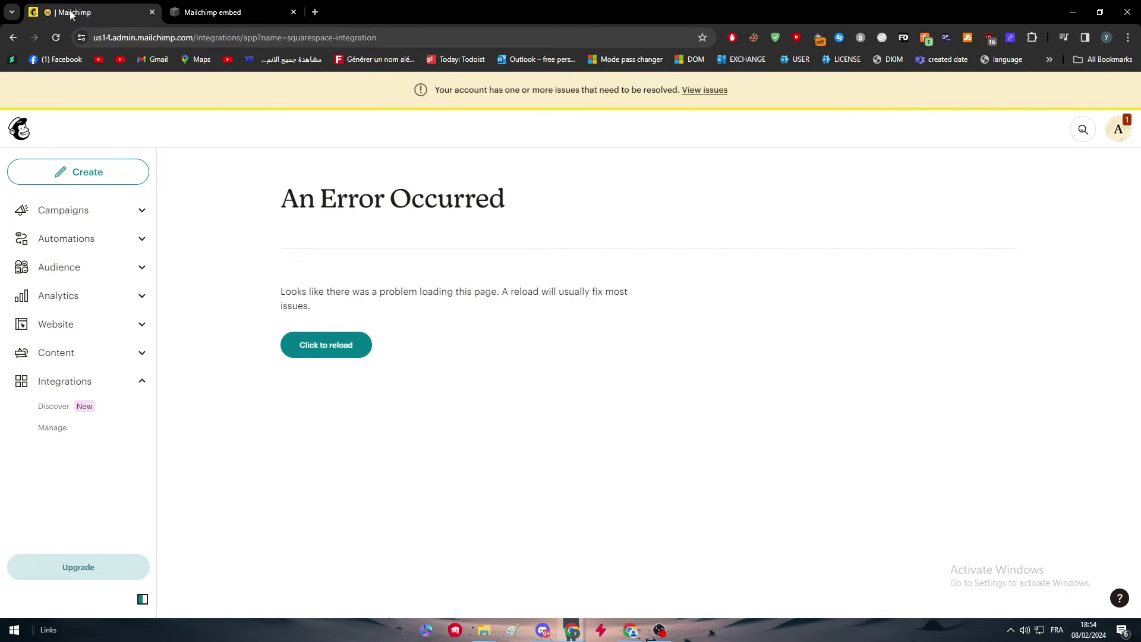
click(237, 10)
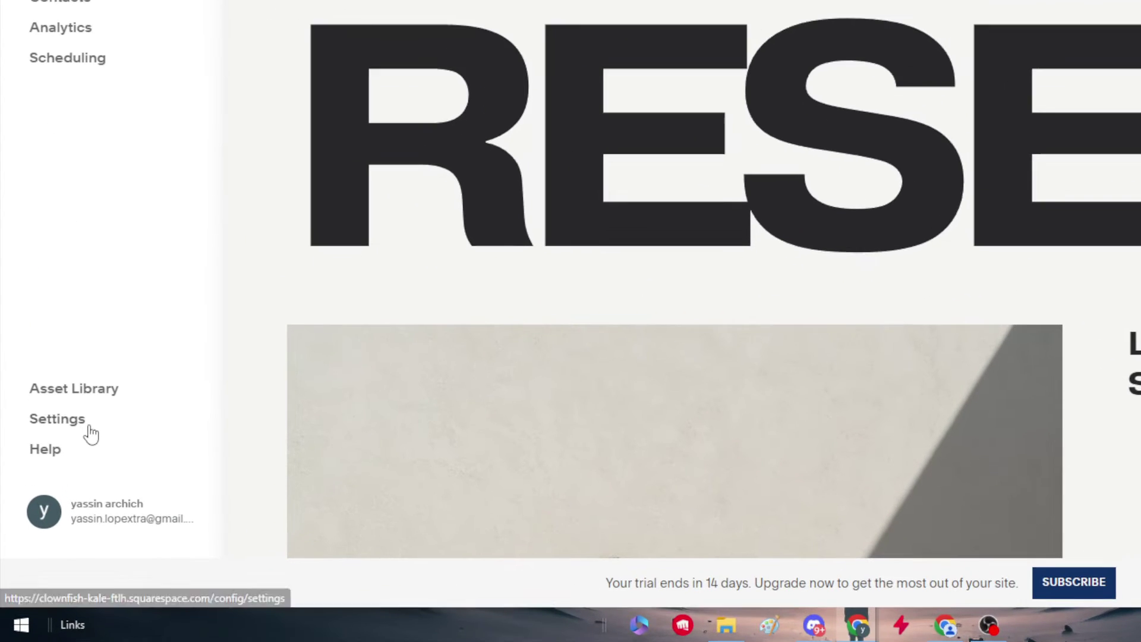
click(58, 493)
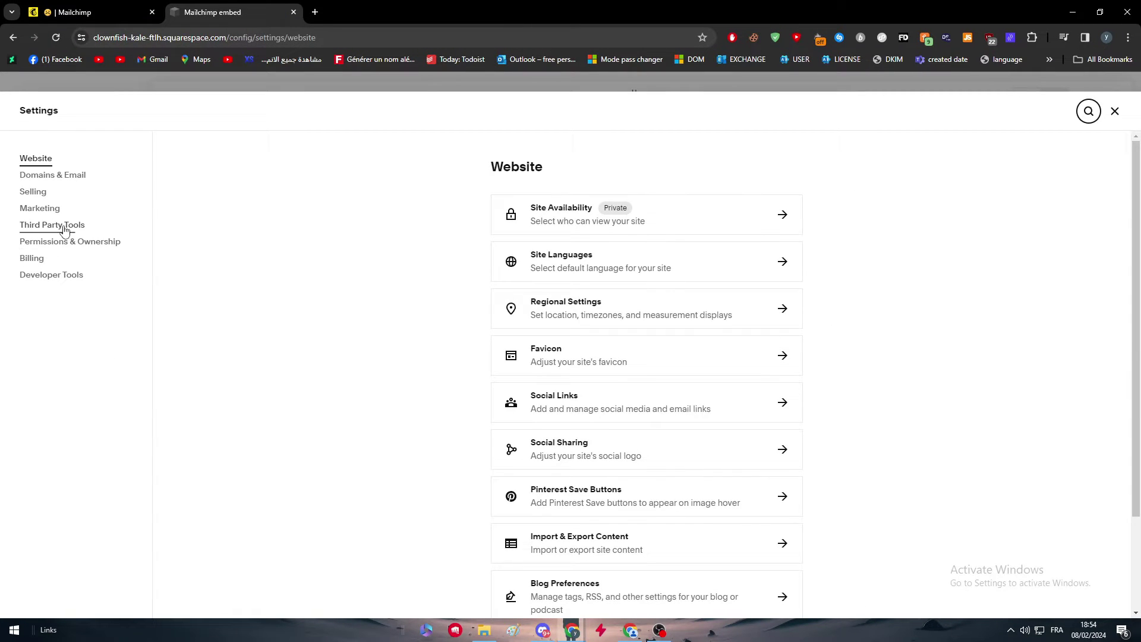
click(64, 230)
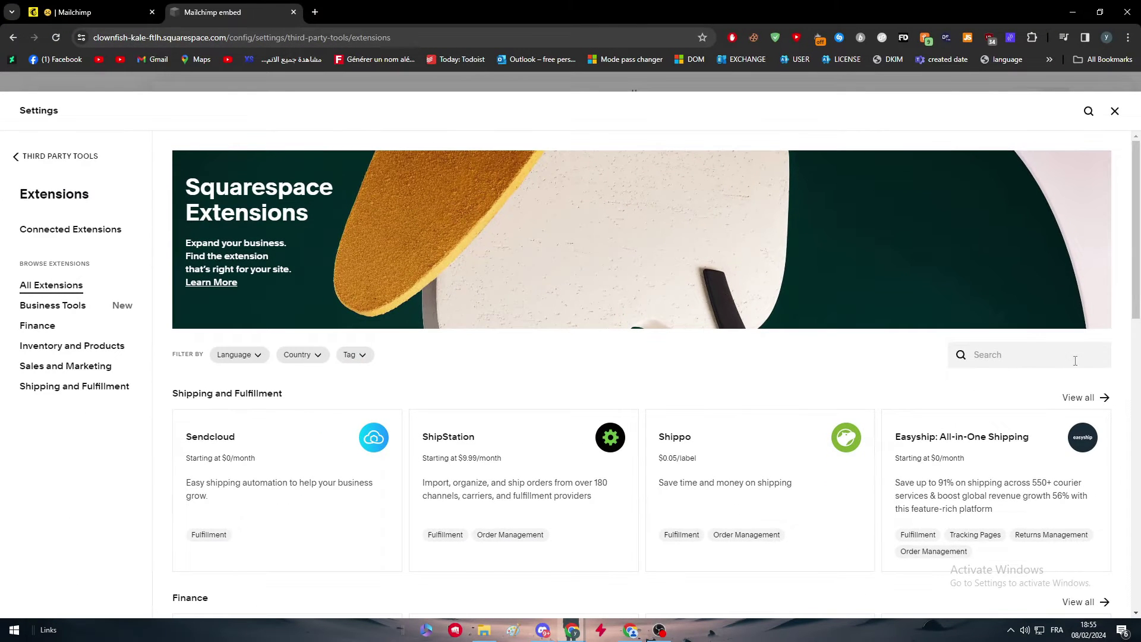
Step: Search the extensions for 'mail' and open the Mailchimp extension
scroll(756, 408, down, 10)
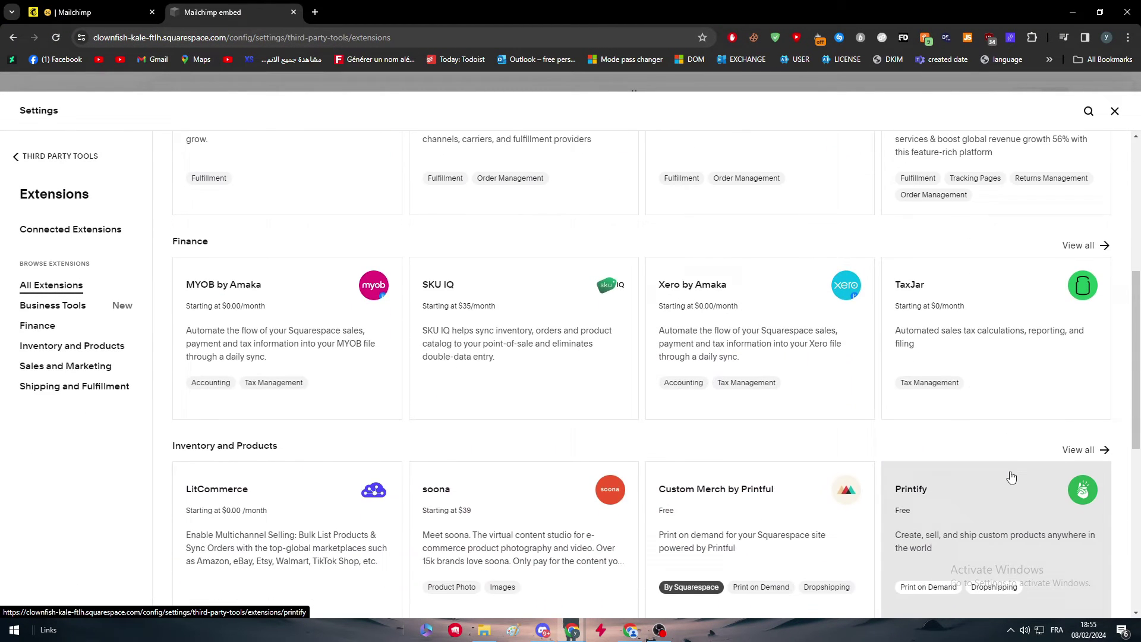
scroll(1009, 479, down, 3)
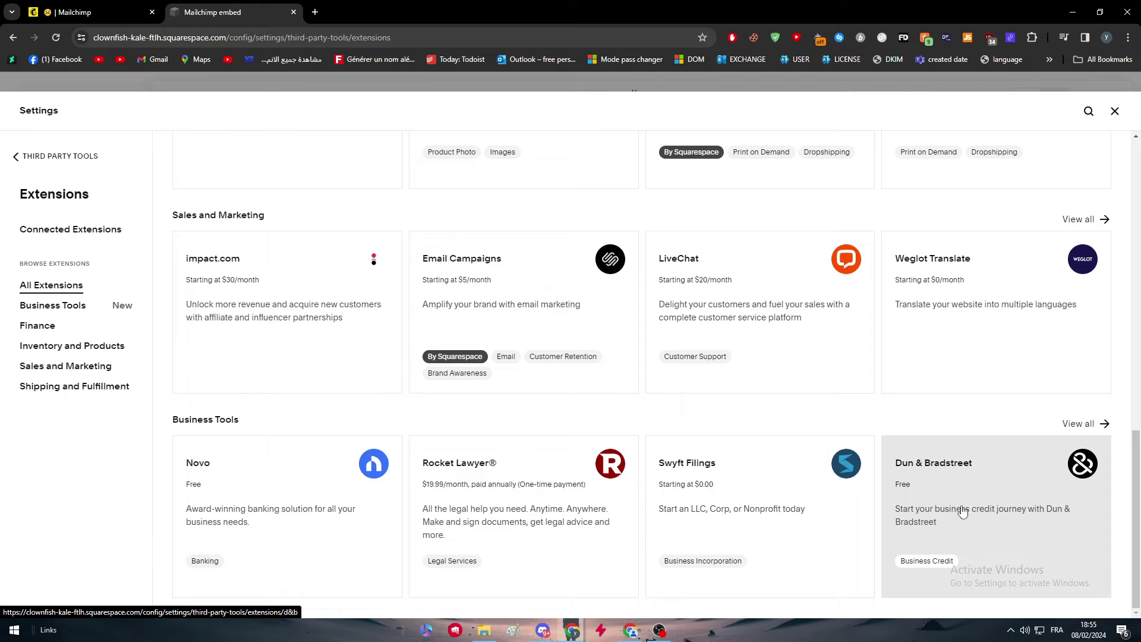
scroll(963, 511, up, 15)
text(mail)
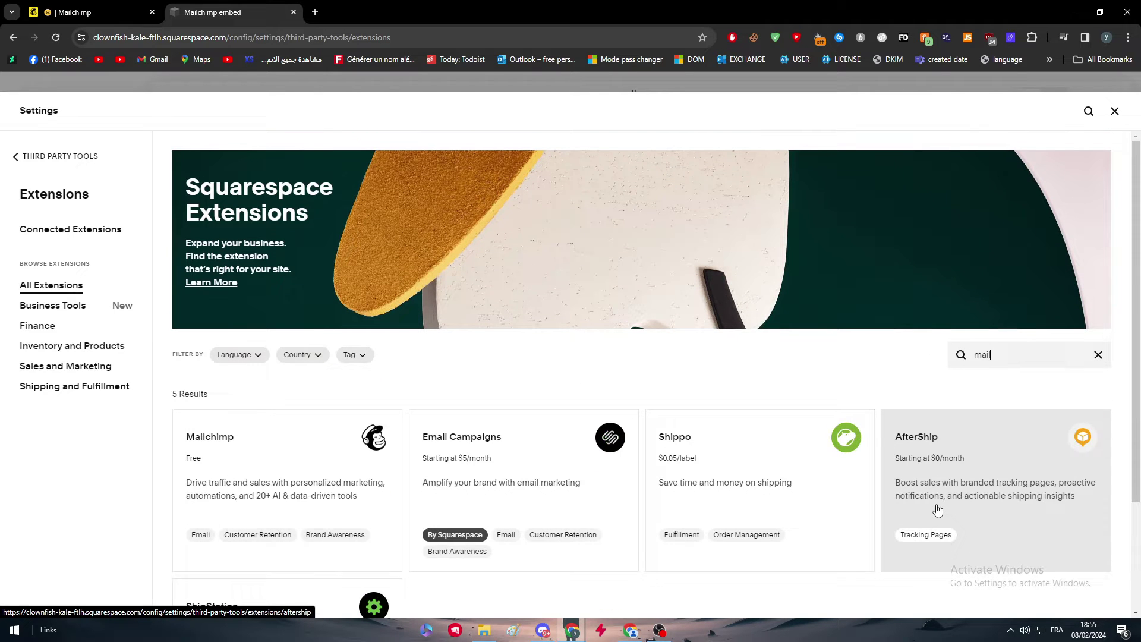
click(265, 410)
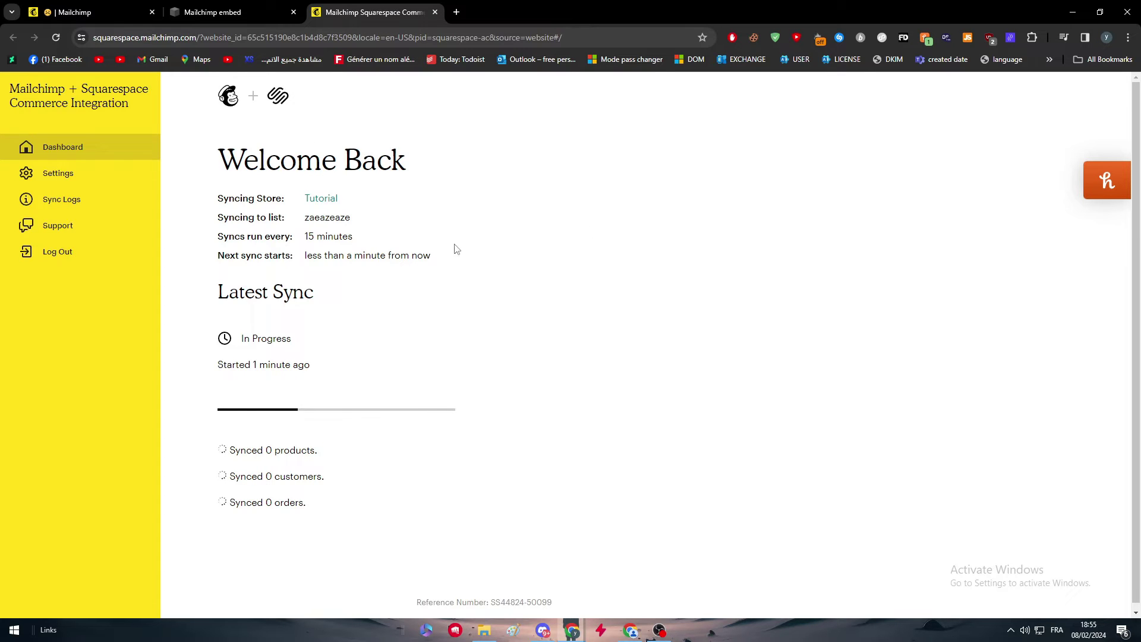
Step: Close the Squarespace settings panel, then in Mailchimp choose Create > Signup Form > Embedded form
click(115, 8)
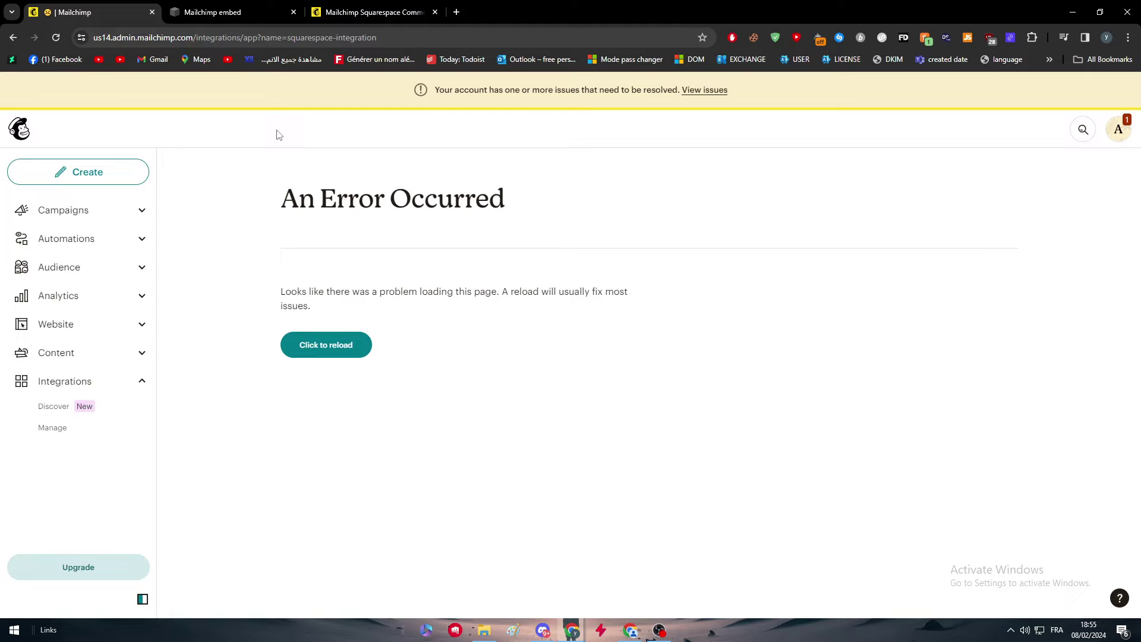
click(382, 6)
click(226, 7)
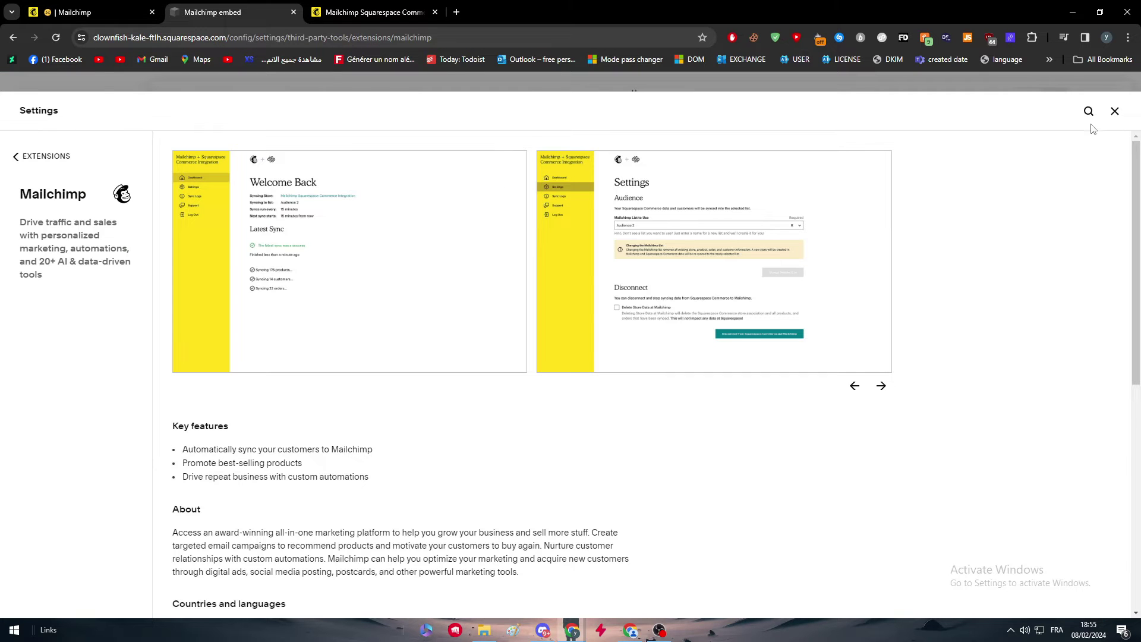
click(1115, 112)
click(89, 12)
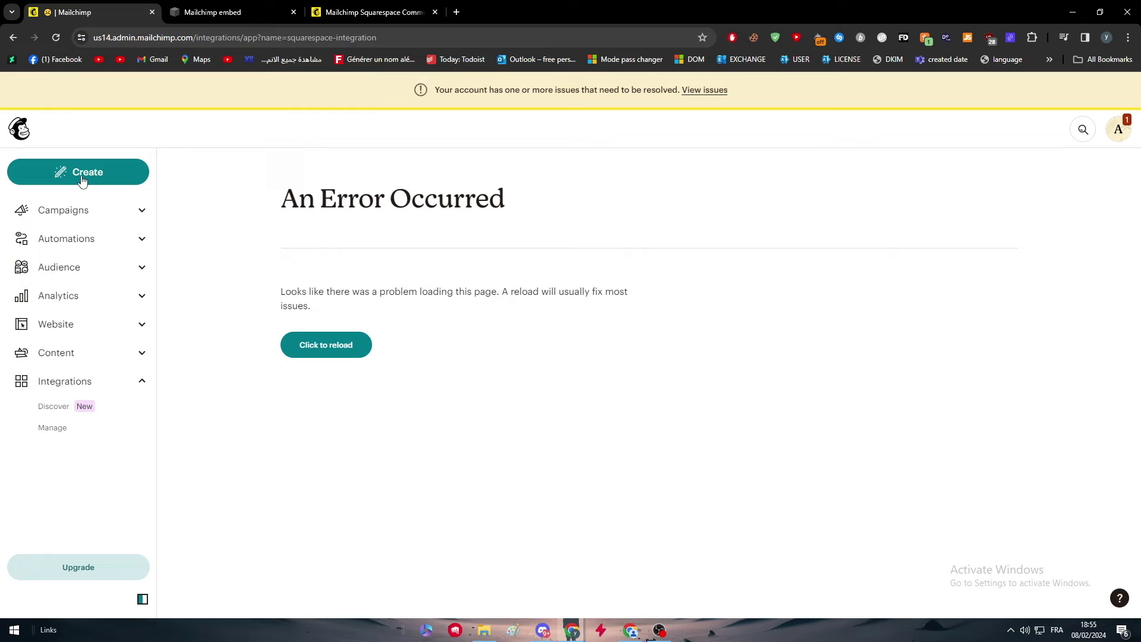
click(80, 181)
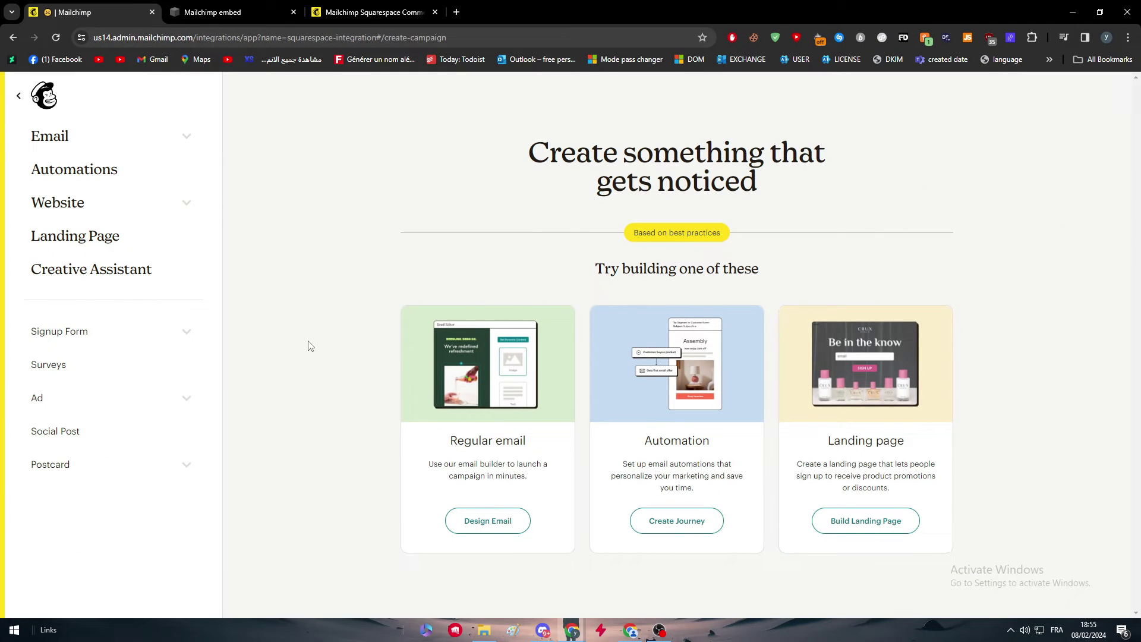
click(68, 343)
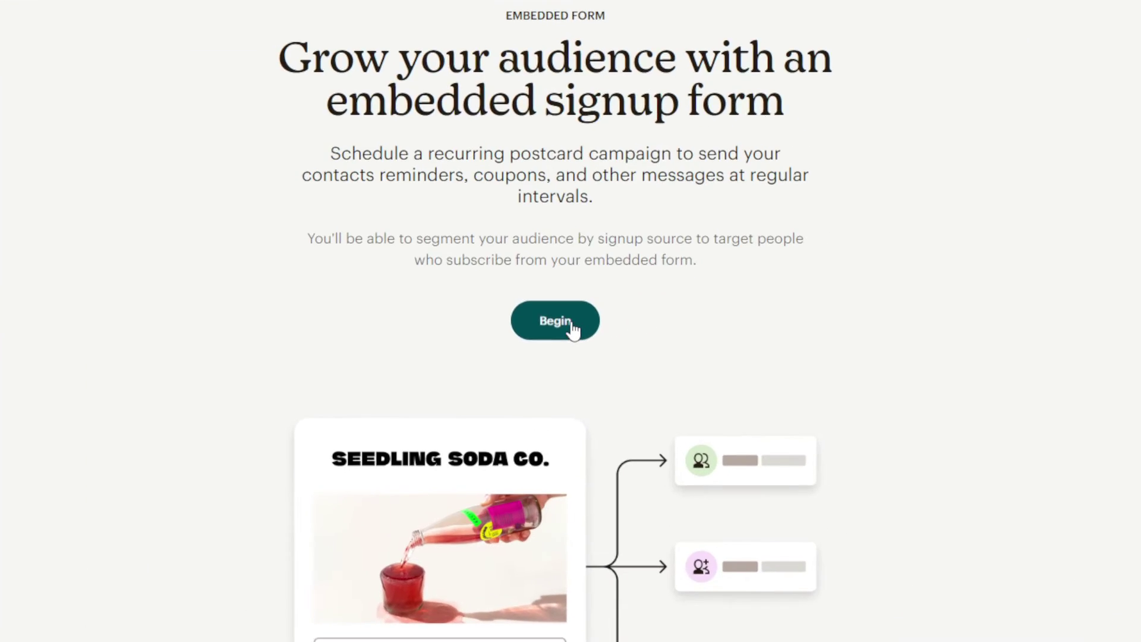
click(681, 309)
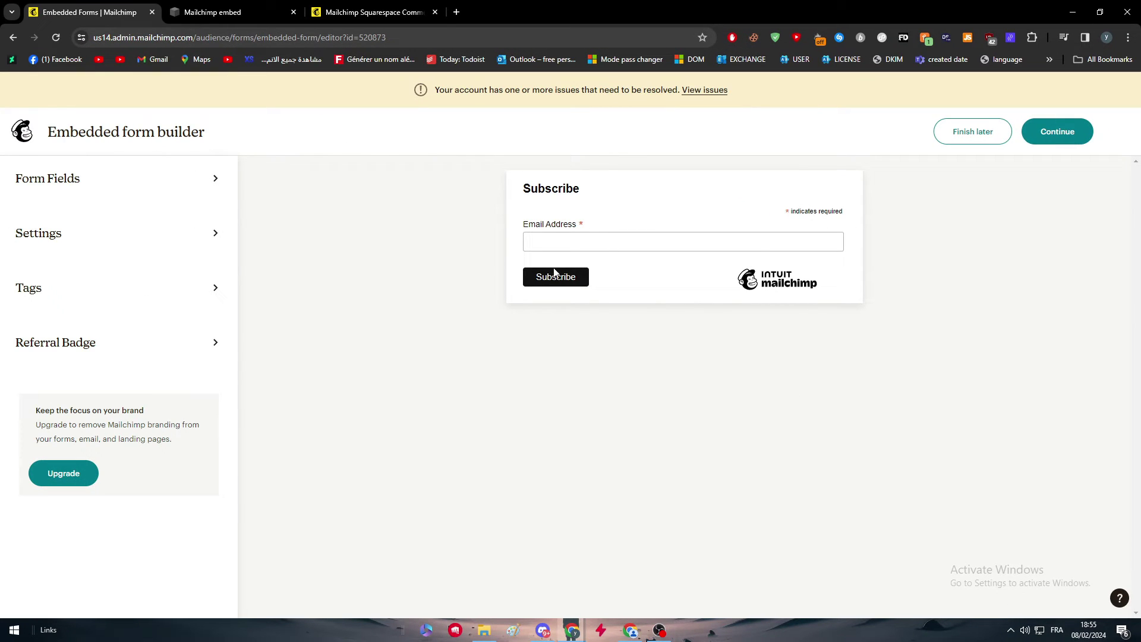
Step: Switch on First name, Last name, Address, Phone Number and Birthday fields, then reorder them
click(131, 178)
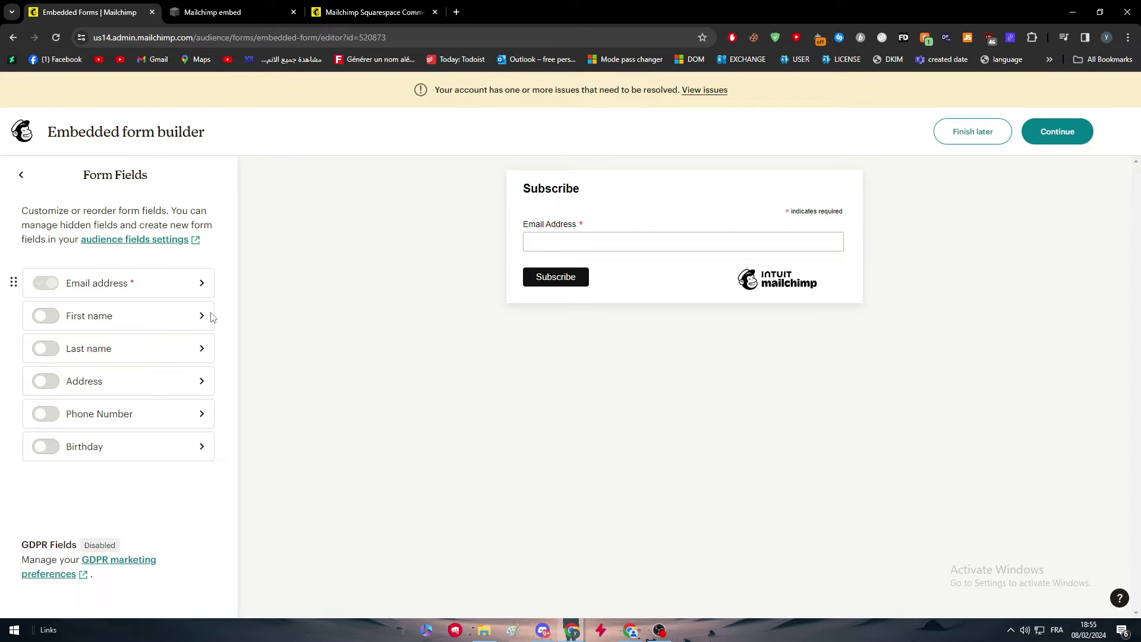
click(48, 317)
click(47, 349)
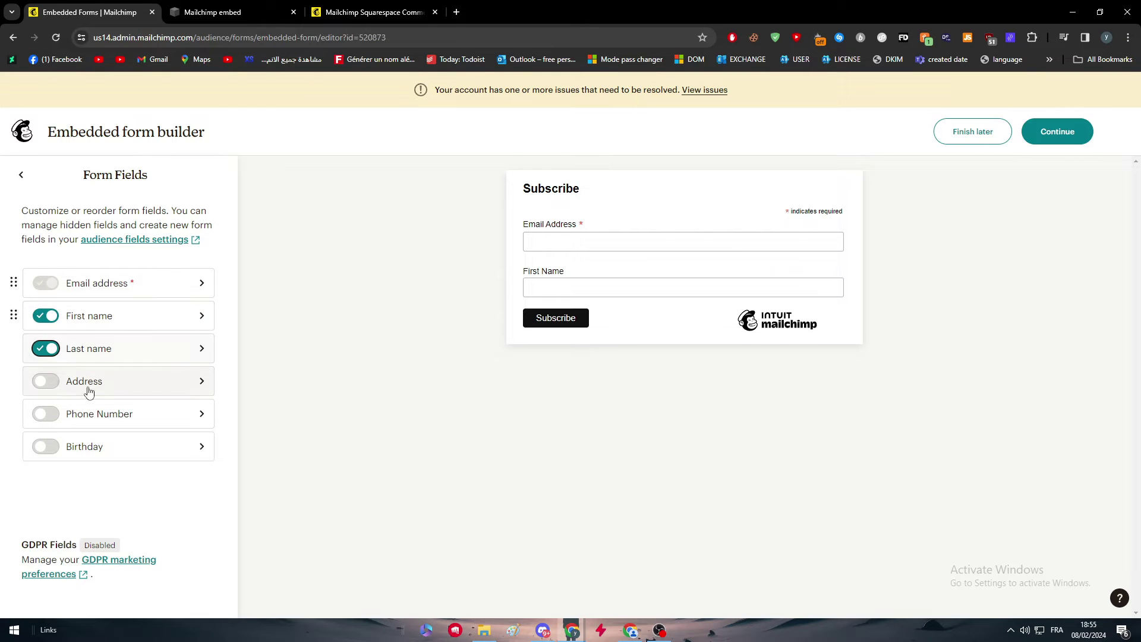
click(48, 382)
click(46, 414)
click(47, 447)
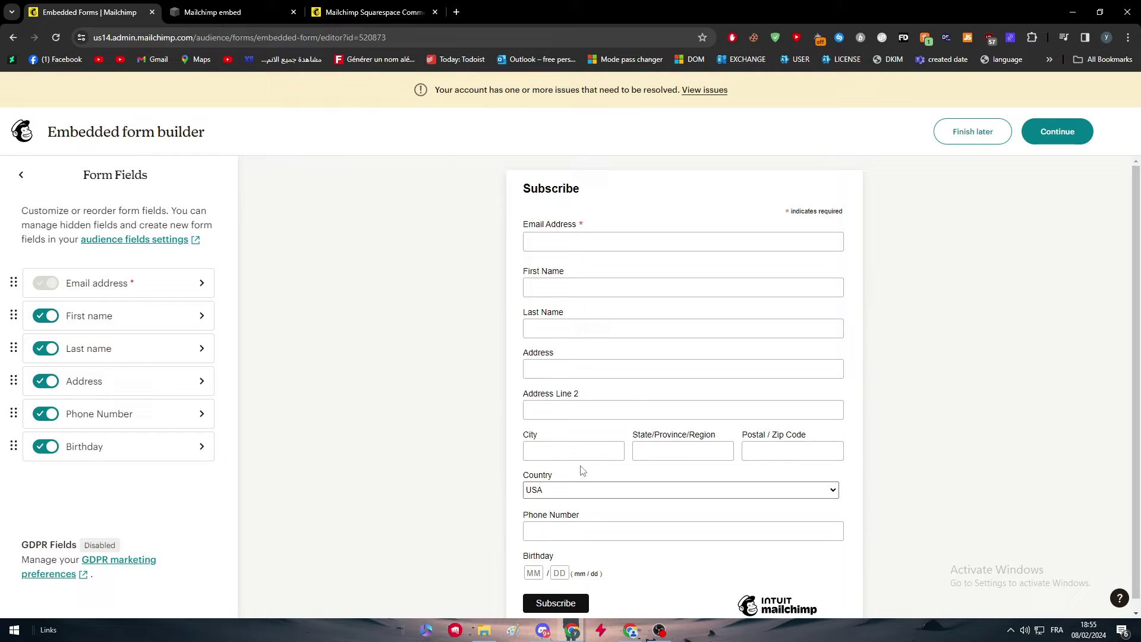
scroll(628, 328, down, 1)
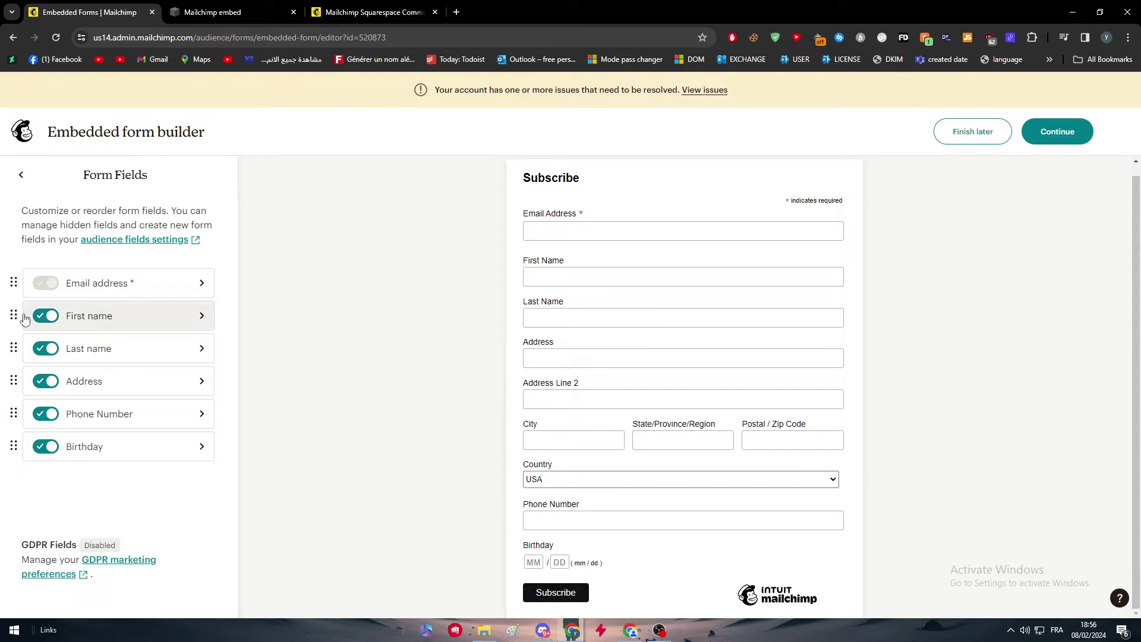
mouse_move(14, 316)
mouse_down()
mouse_move(22, 357)
mouse_move(17, 315)
mouse_up()
Step: Set First name and Last name as required fields
click(197, 360)
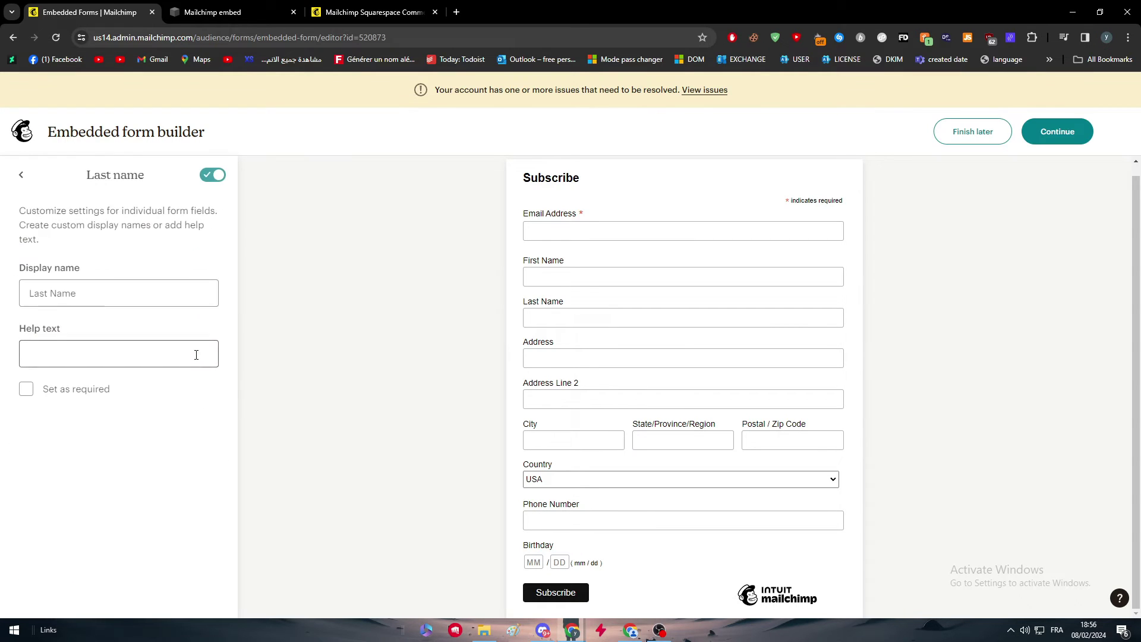
click(22, 176)
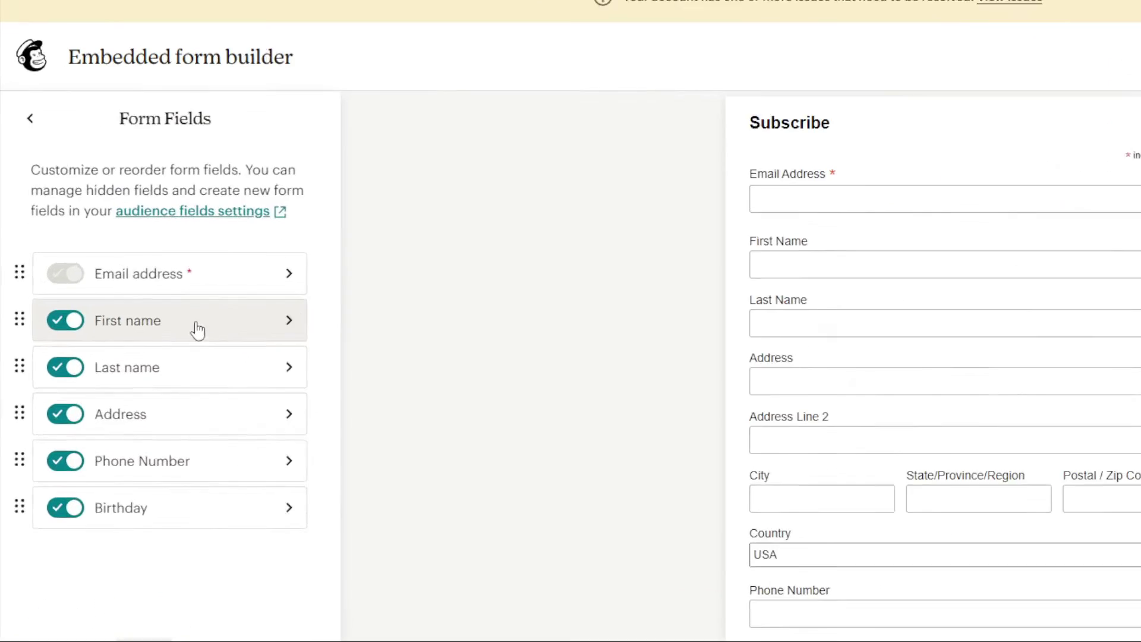
click(136, 317)
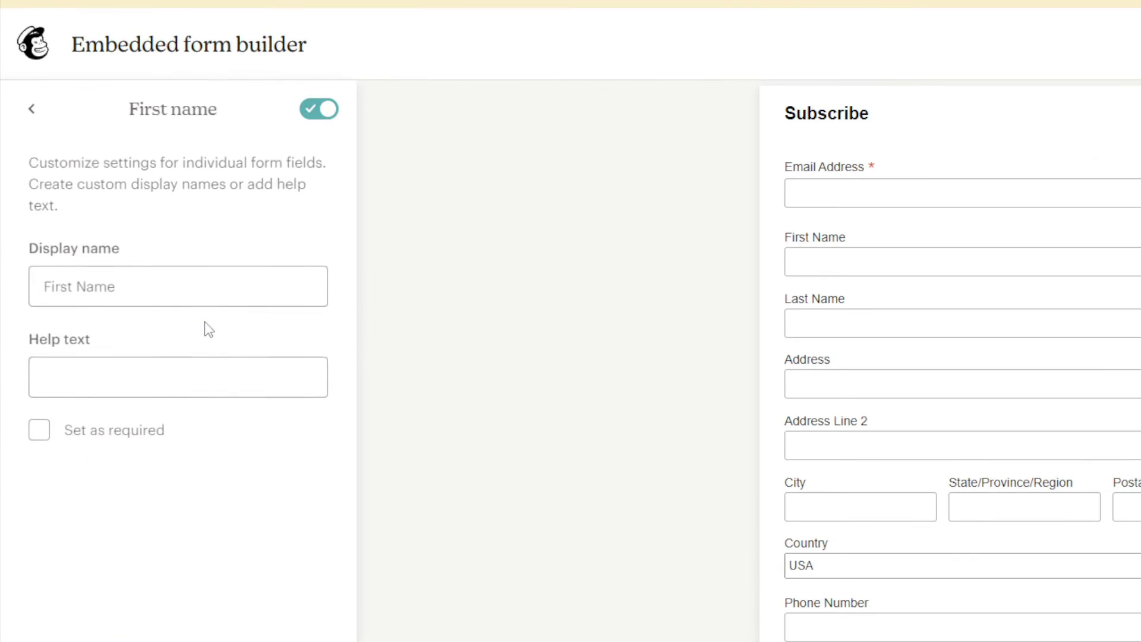
click(39, 431)
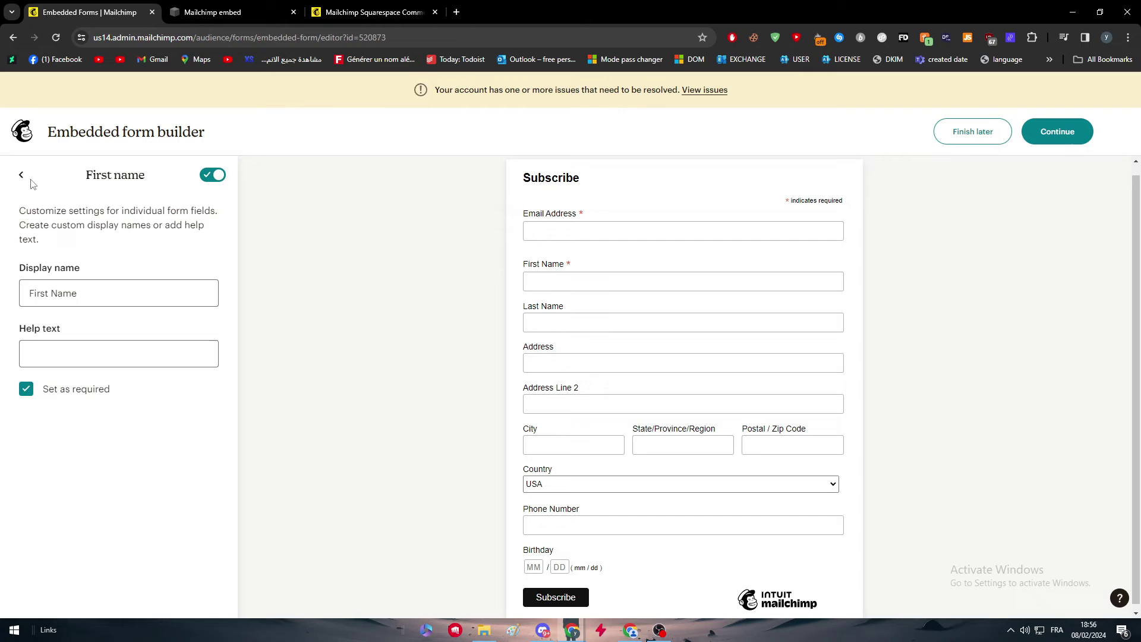
click(0, 182)
click(107, 361)
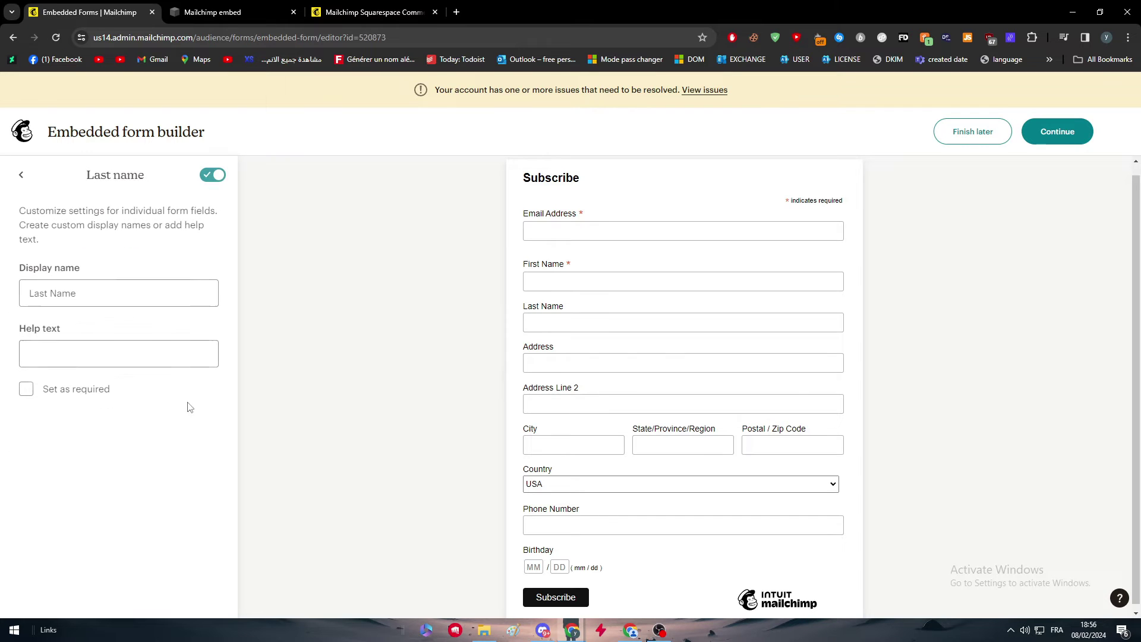
click(25, 388)
click(20, 175)
Step: Set Address and Phone Number as required fields, leaving Birthday optional
click(109, 381)
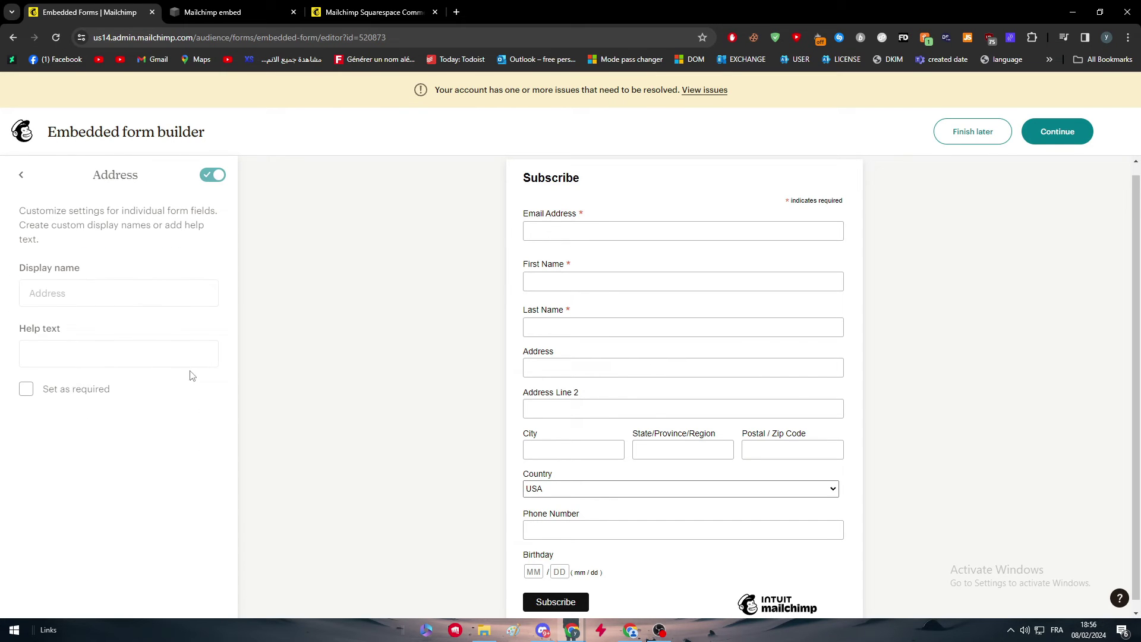
click(27, 388)
click(21, 175)
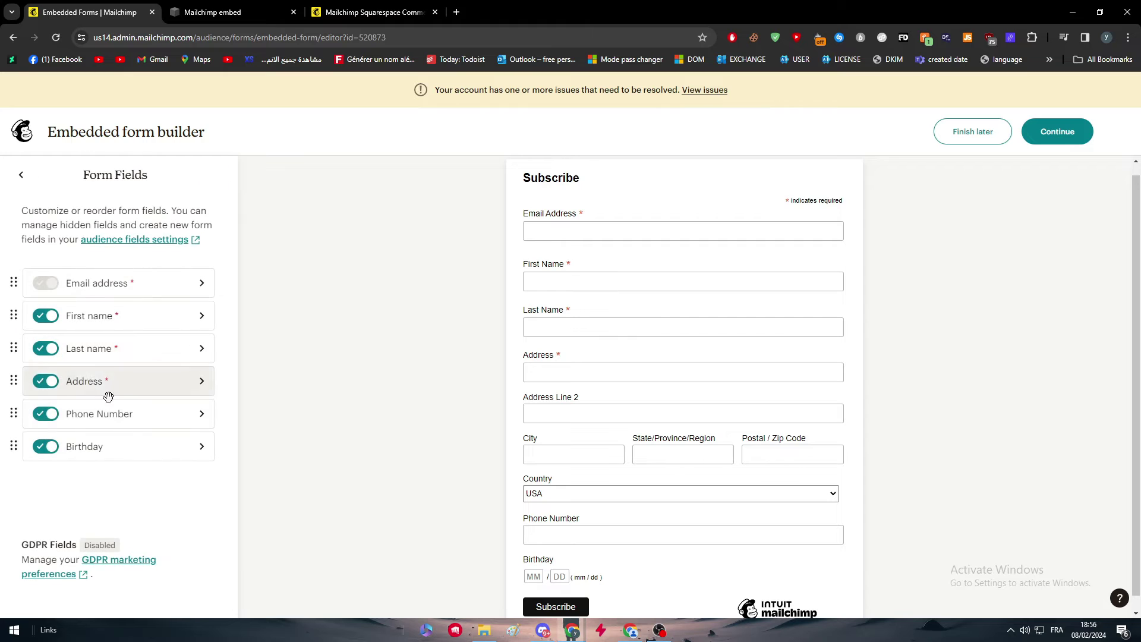
click(122, 419)
click(27, 388)
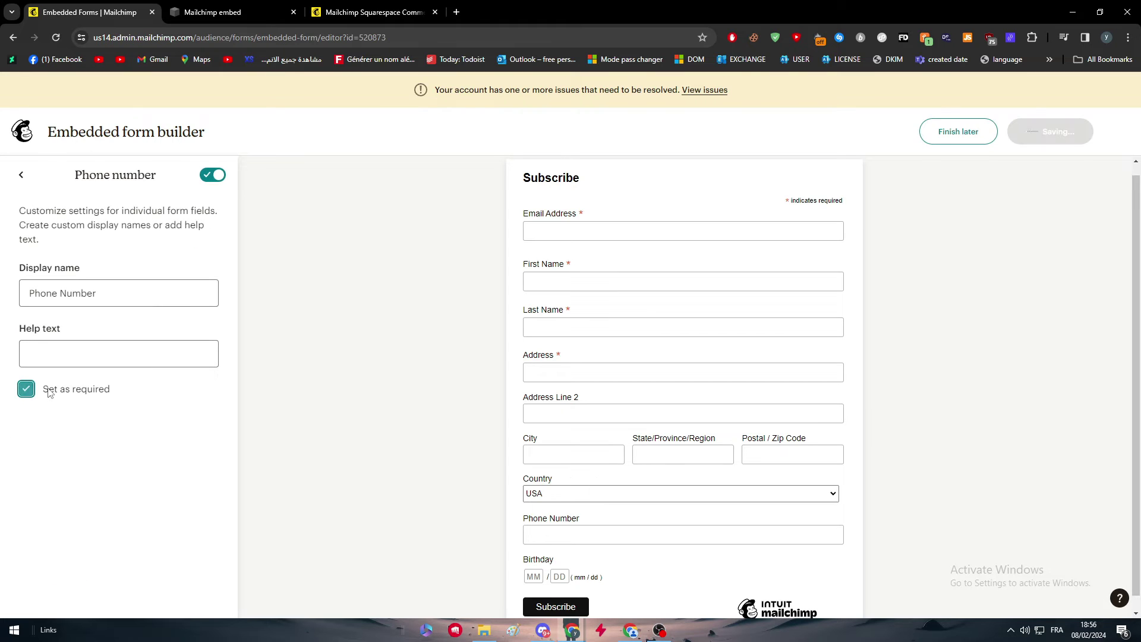
click(21, 175)
scroll(465, 479, down, 1)
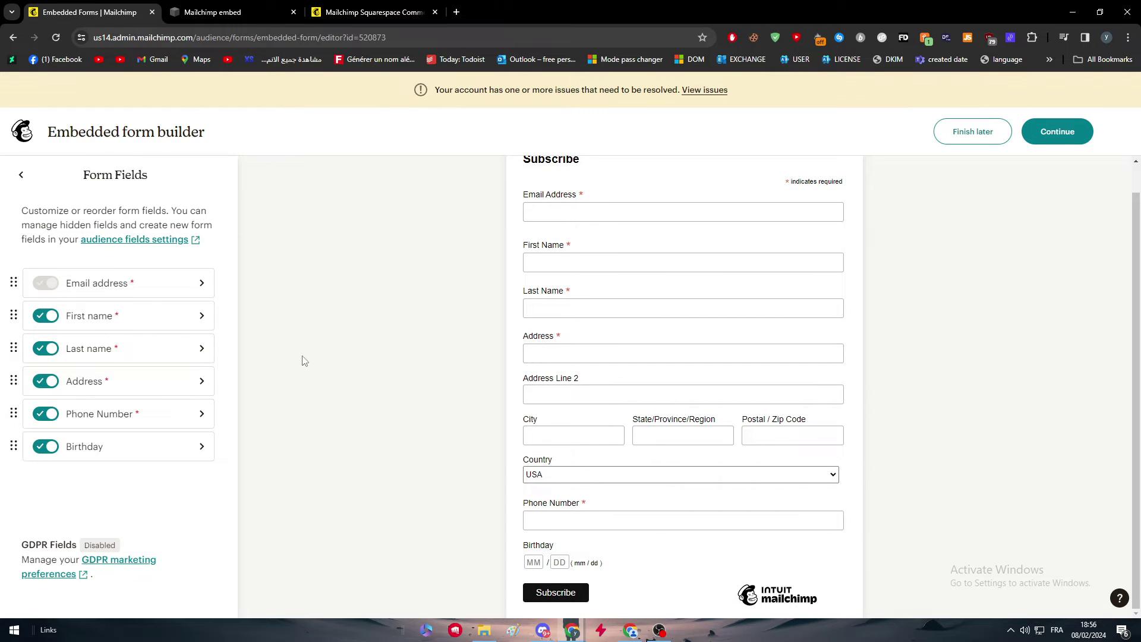
Step: Open the form's Settings and edit the Width field, leaving it at 300
click(20, 174)
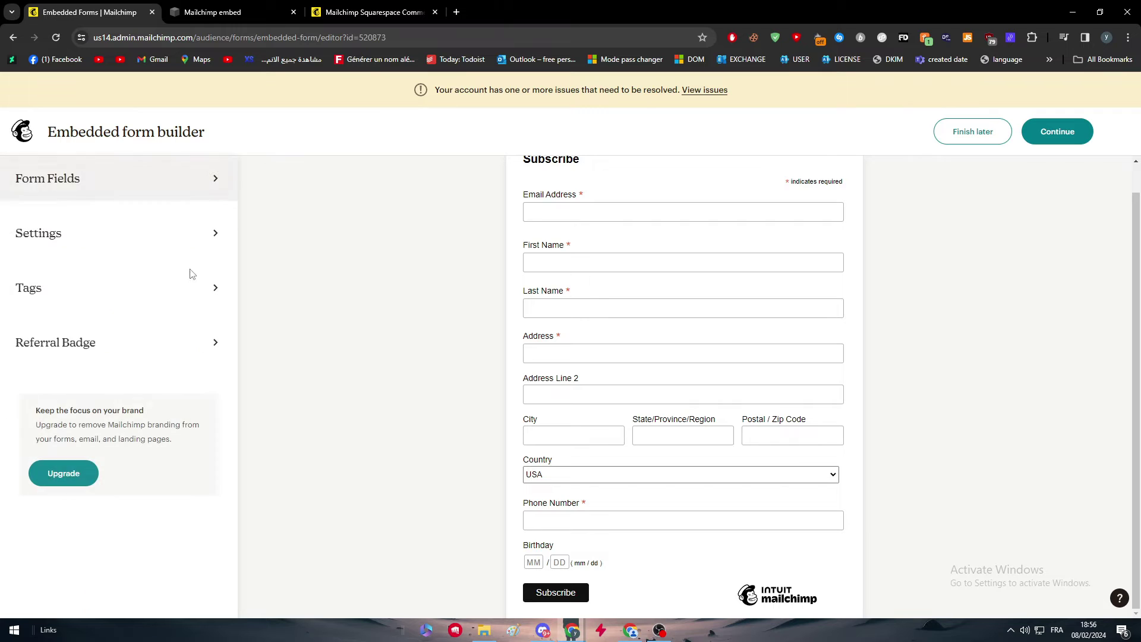
click(55, 234)
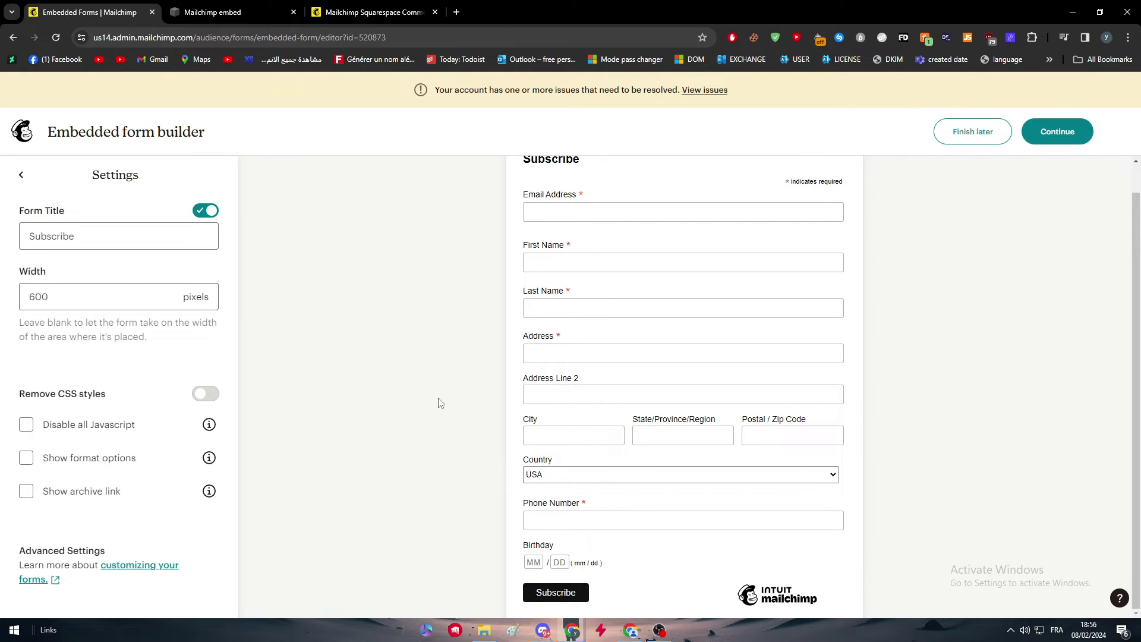
click(139, 285)
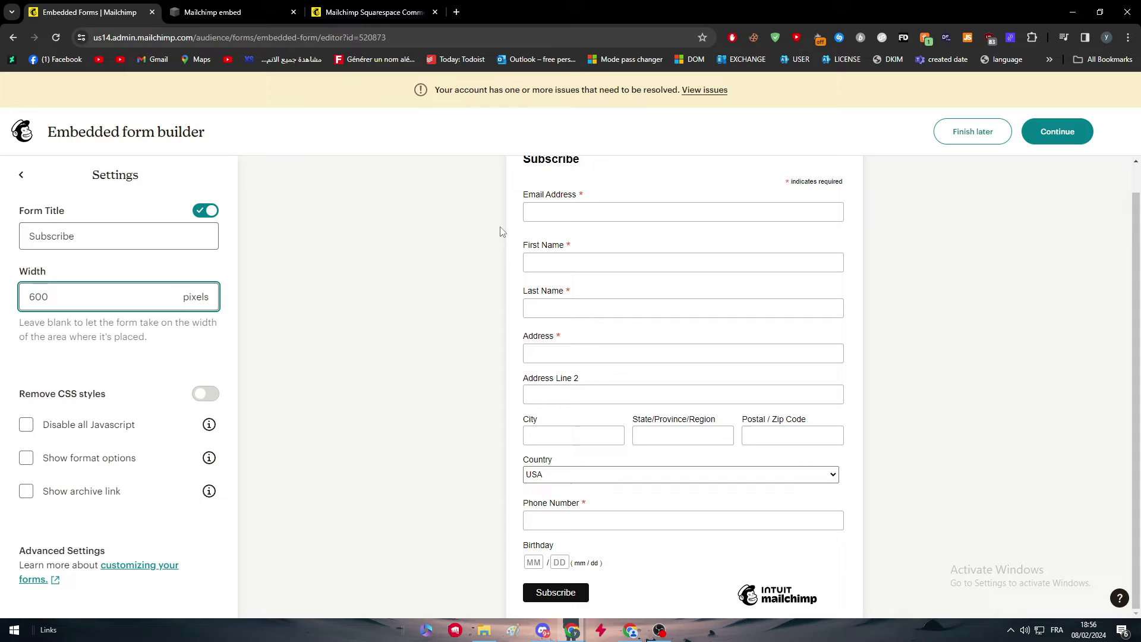
text(00)
key(BackSpace)
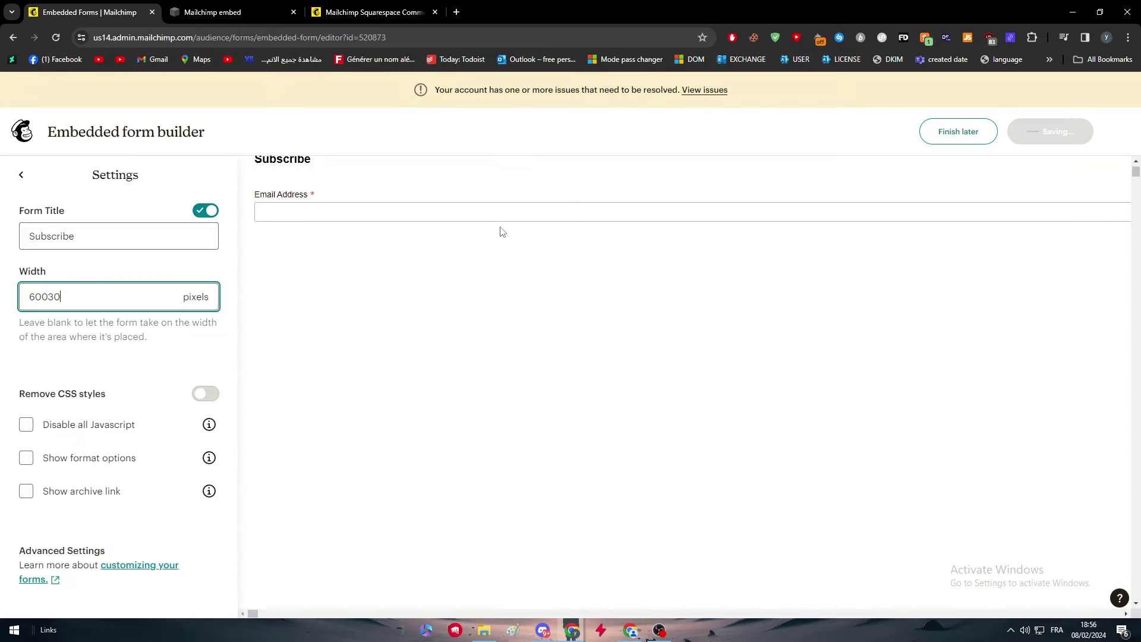
key(BackSpace)
key(BackSpace)
key(BackSpace)
key(BackSpace)
text(300)
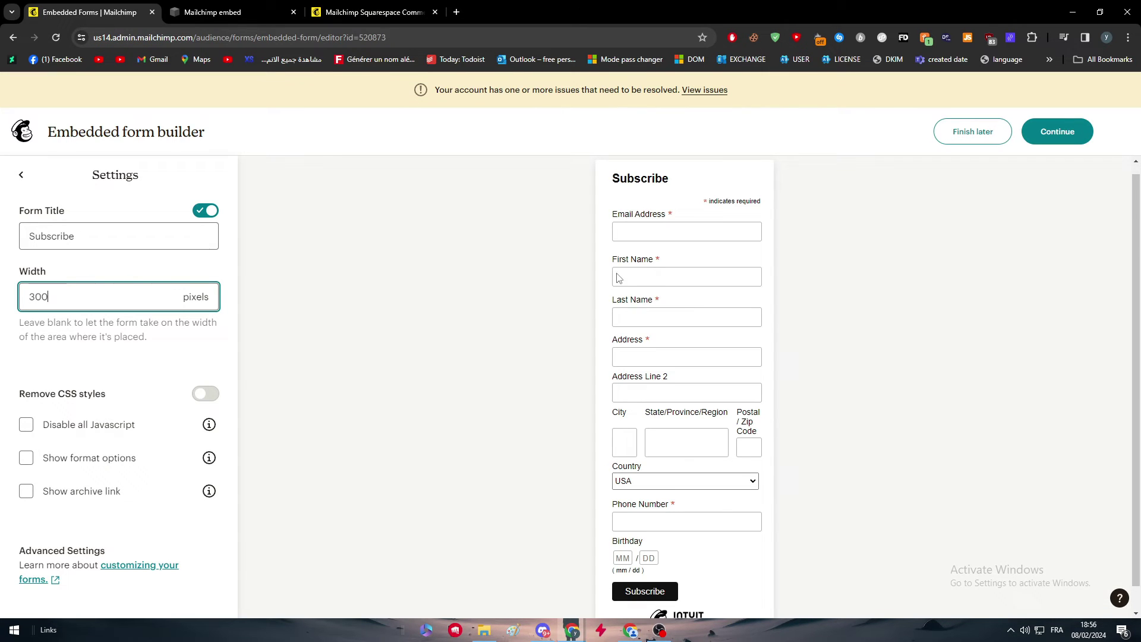
scroll(713, 356, down, 1)
scroll(641, 344, up, 1)
Step: Replace the form width with 500 pixels and confirm the change
double_click(76, 295)
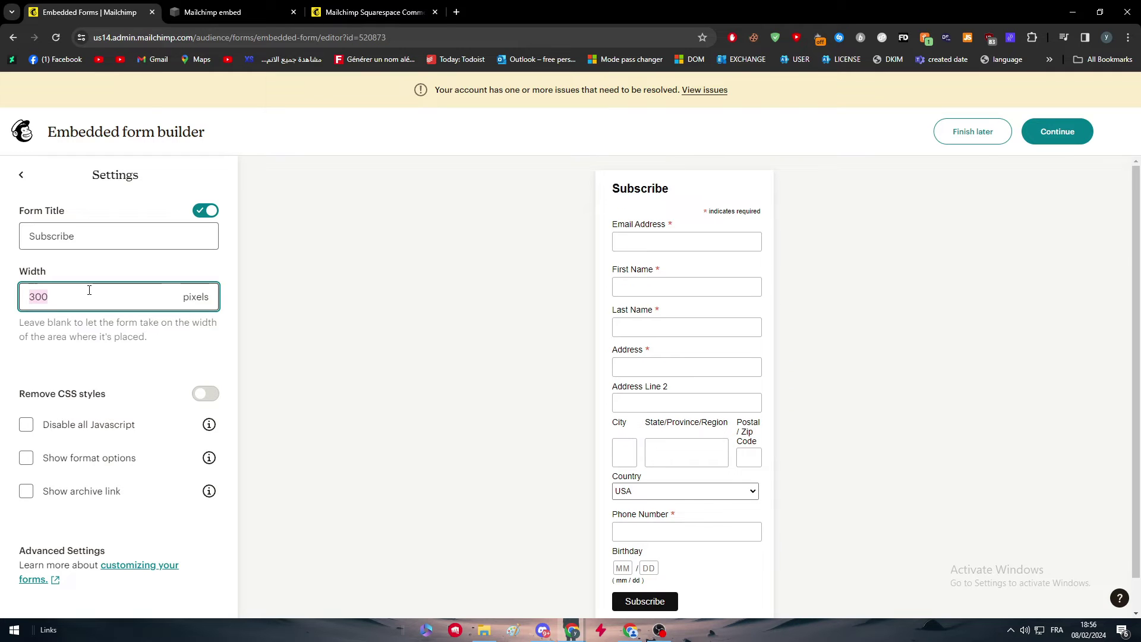
text(4)
key(BackSpace)
key(BackSpace)
key(BackSpace)
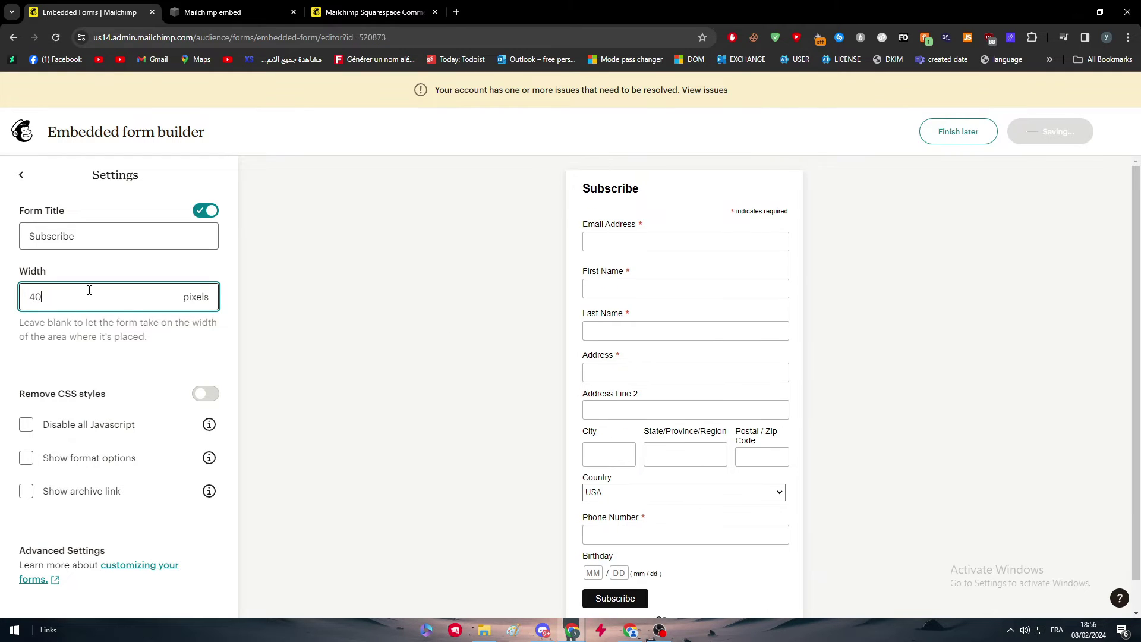
key(BackSpace)
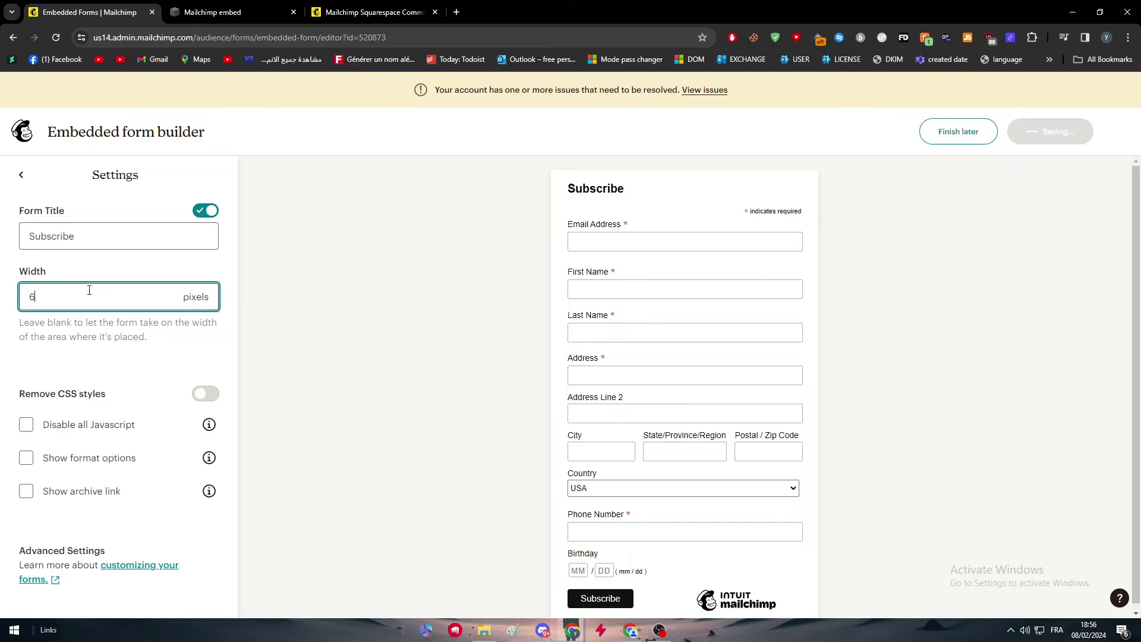
text(00)
key(BackSpace)
key(BackSpace)
text(500)
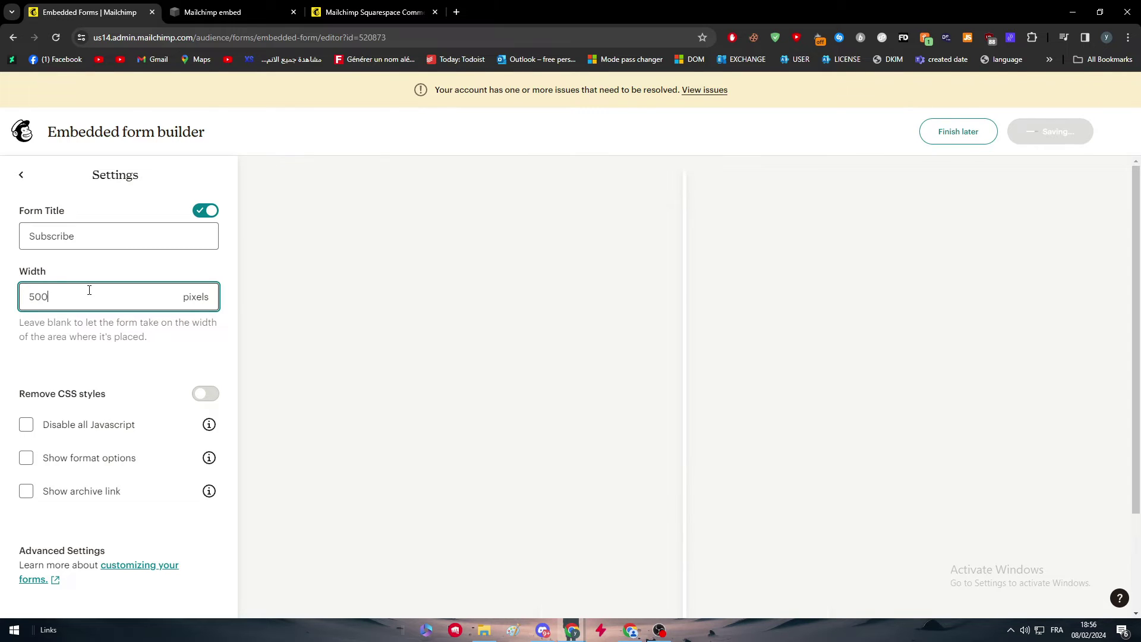
click(328, 288)
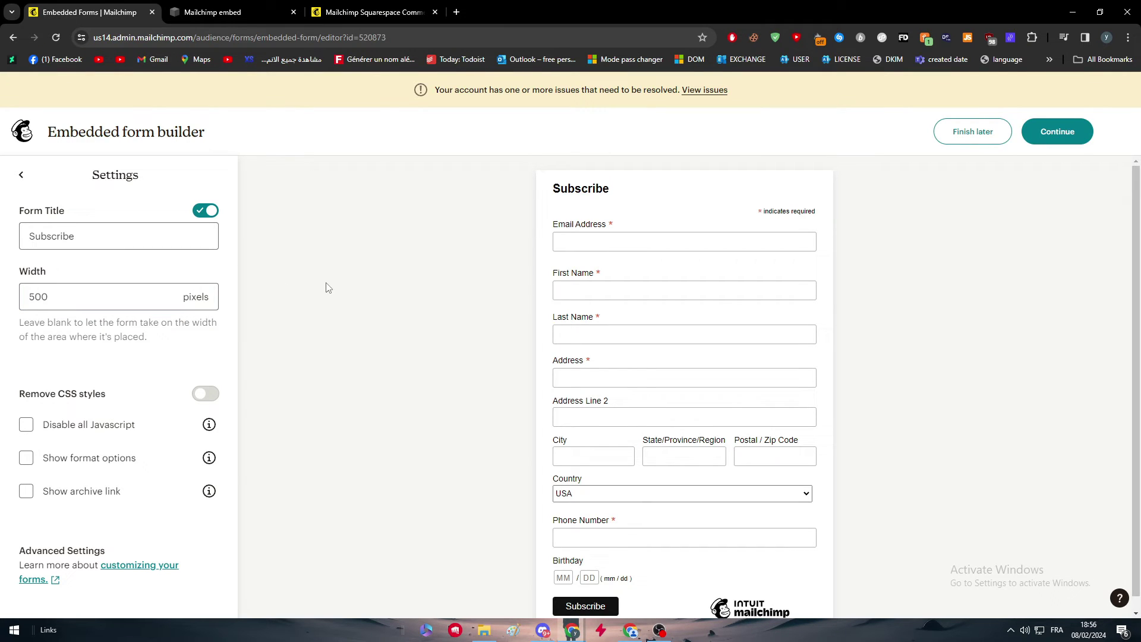
scroll(779, 533, down, 1)
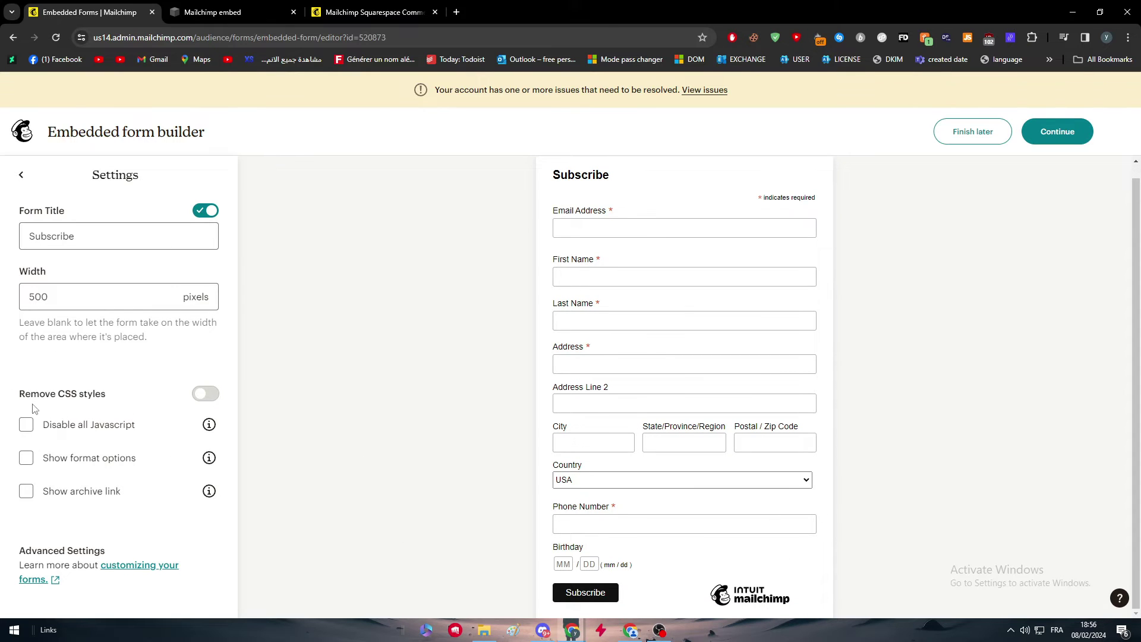
click(213, 403)
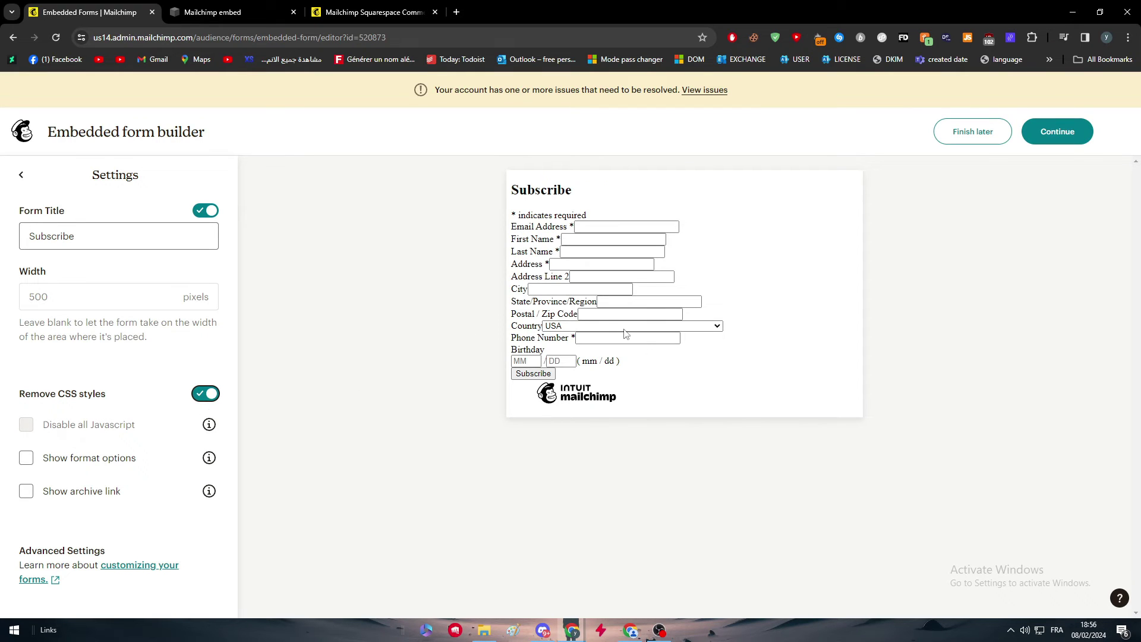
click(207, 395)
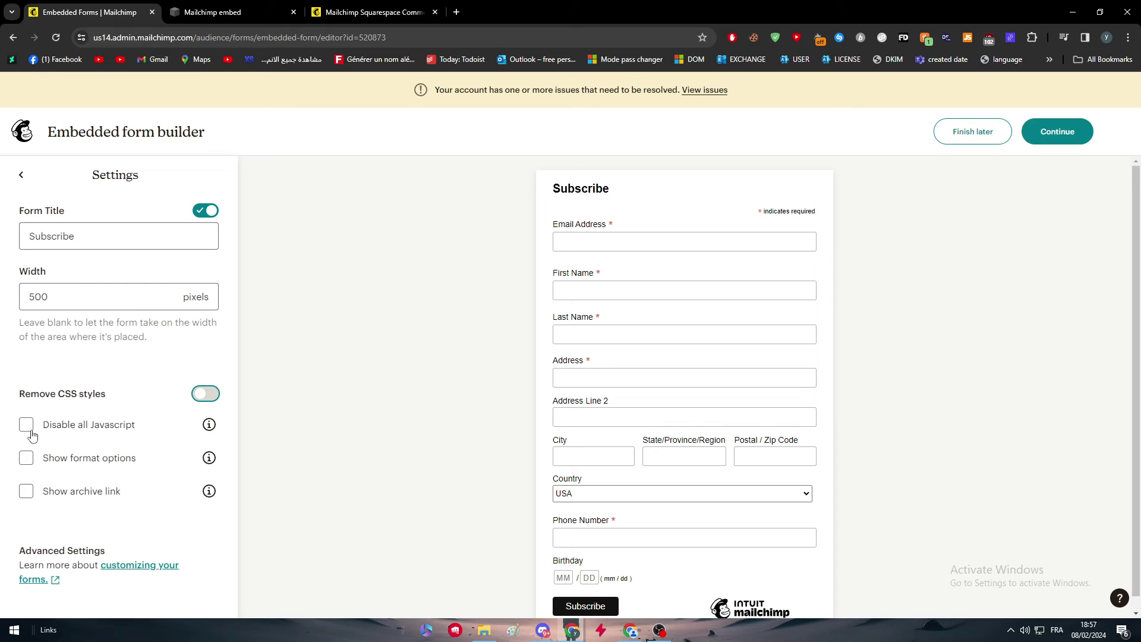
scroll(598, 455, down, 1)
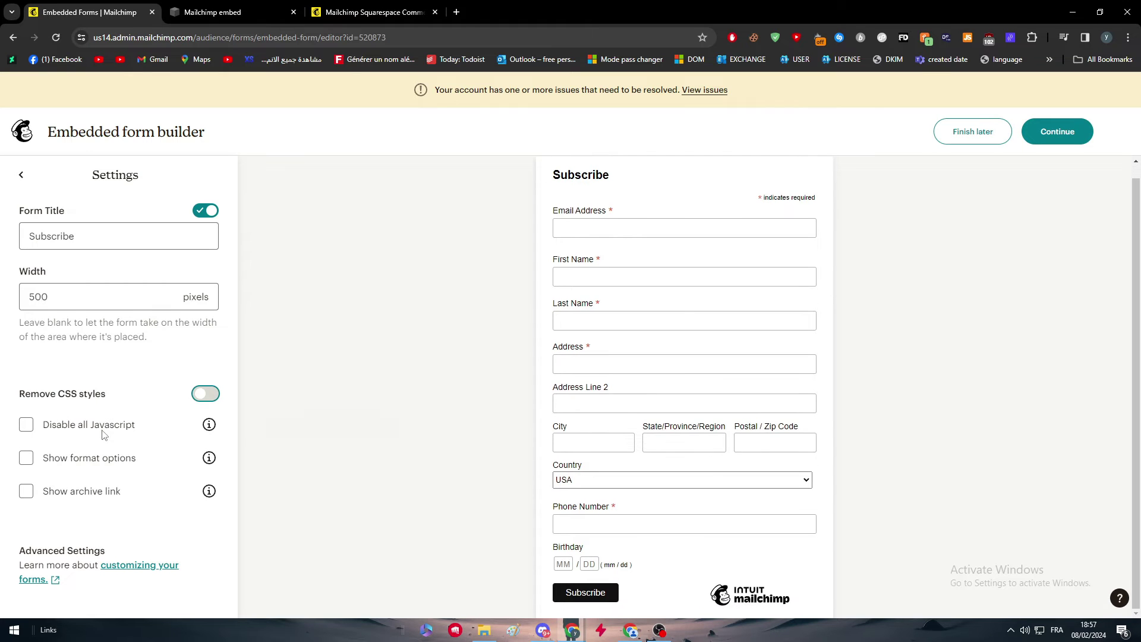
click(26, 425)
click(26, 427)
click(28, 461)
scroll(386, 464, down, 1)
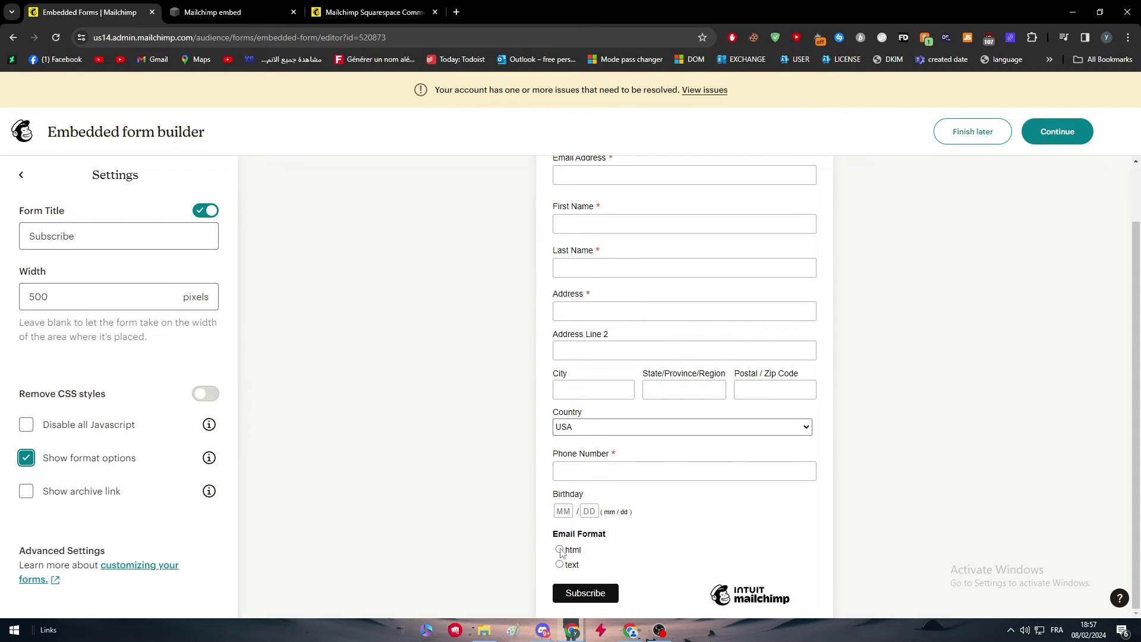
click(24, 463)
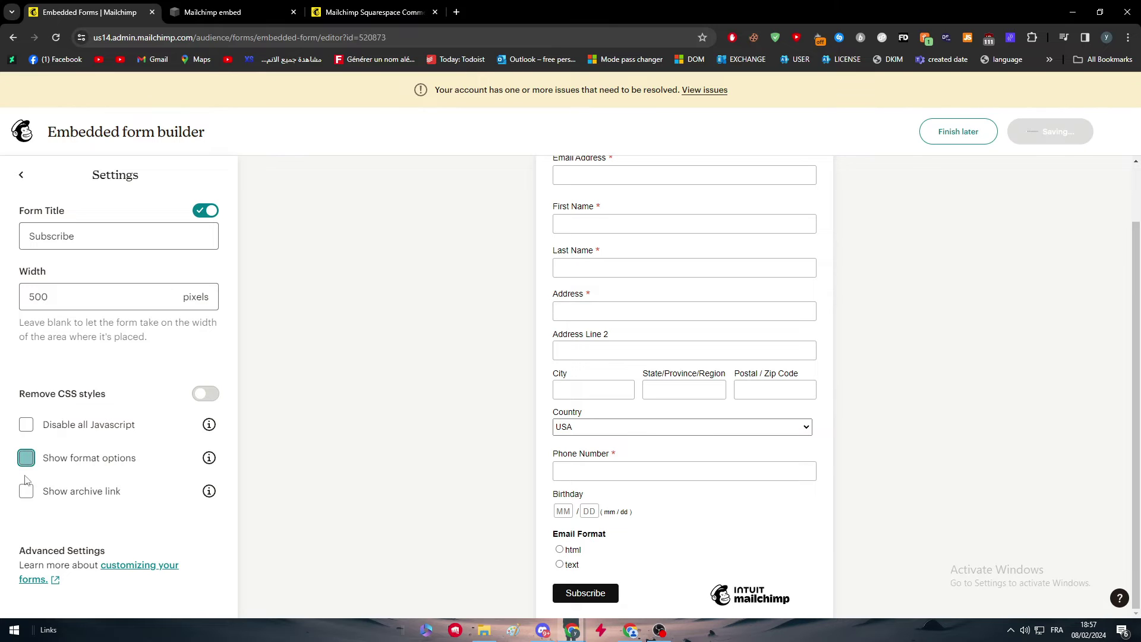
click(26, 491)
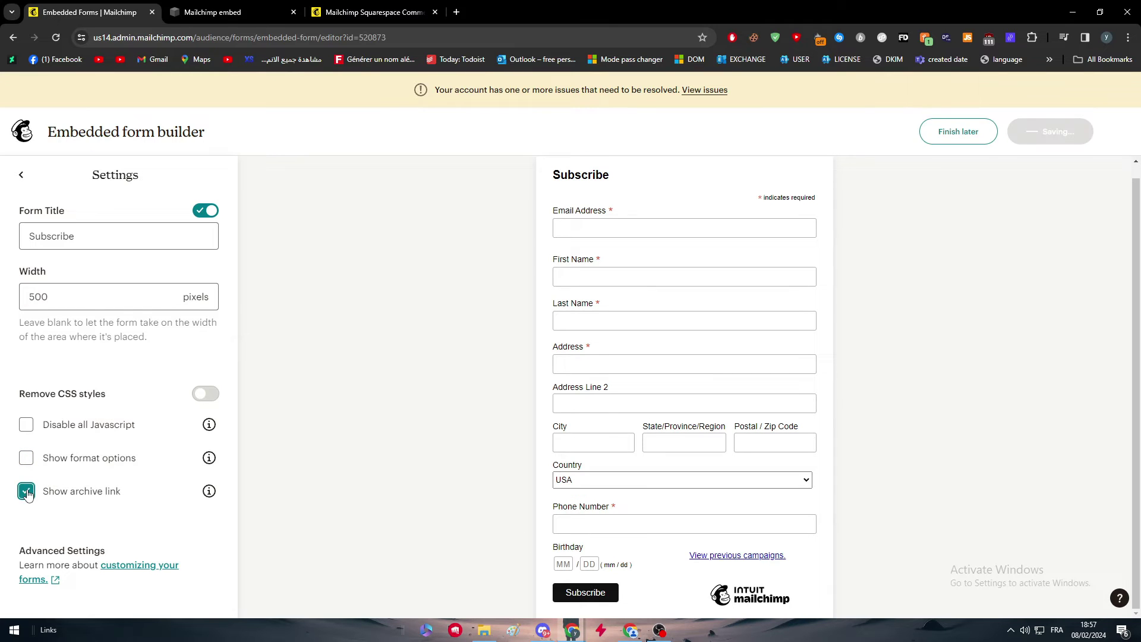
click(26, 492)
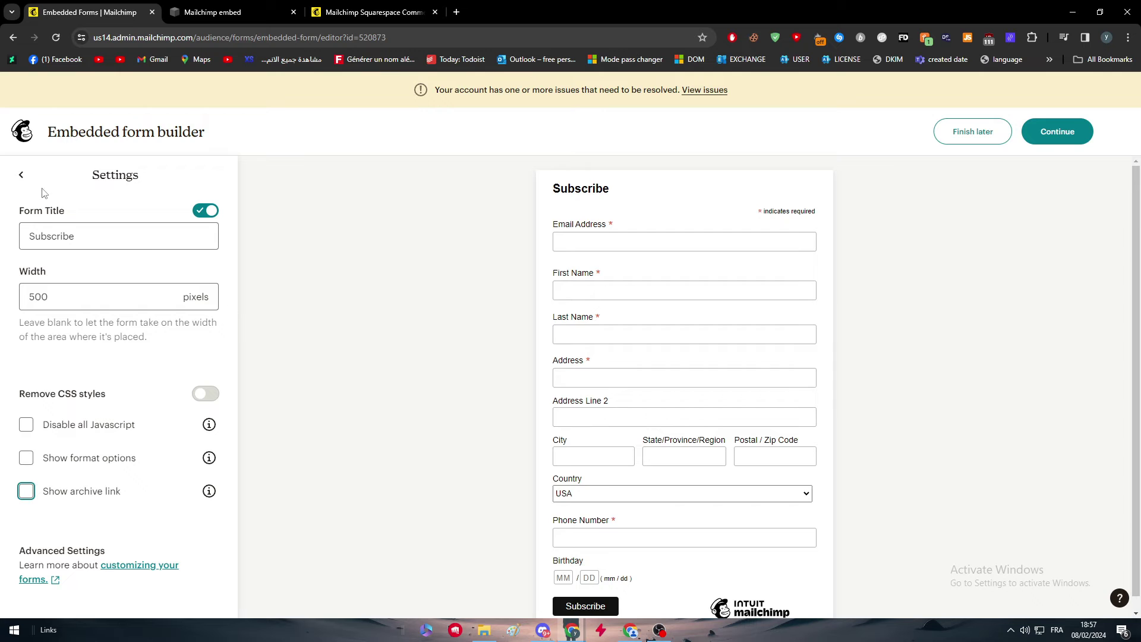
double_click(74, 227)
Step: Replace the Mailchimp form title 'Subscribe' with 'Squarespace embeded Form'
click(54, 208)
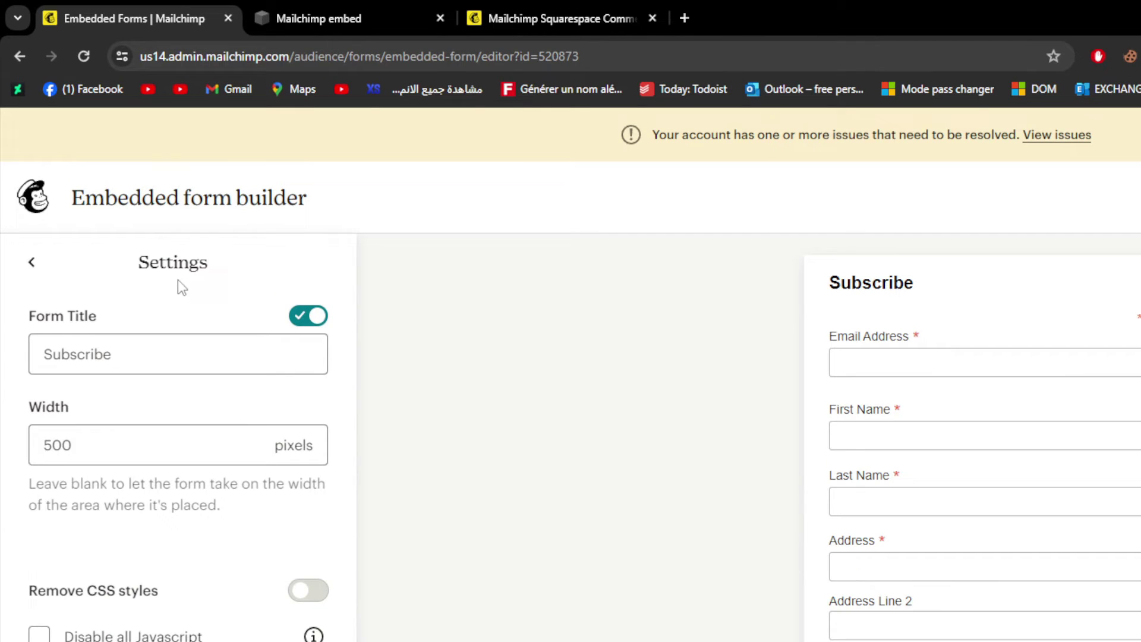
double_click(140, 356)
text(sQ)
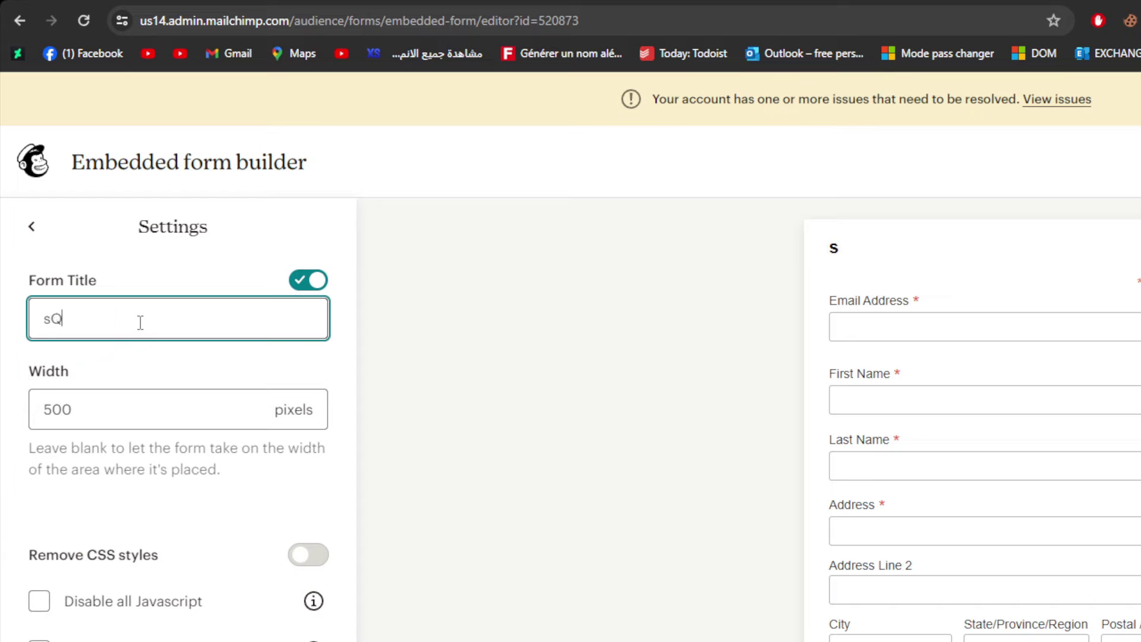
text(U)
key(BackSpace)
text(quar)
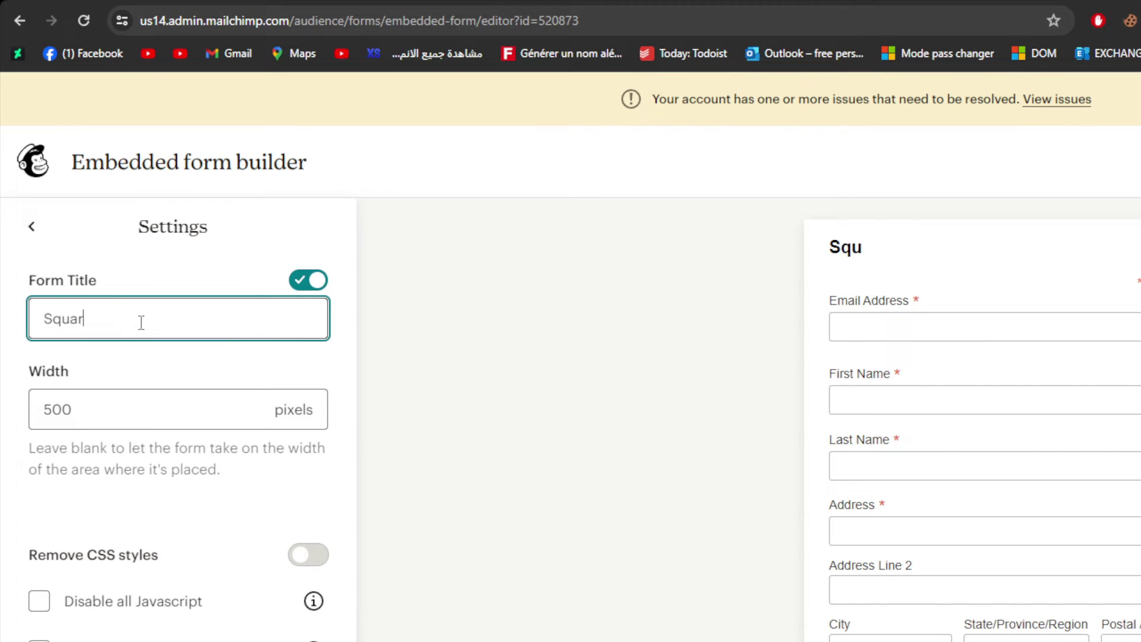
text(espace embe)
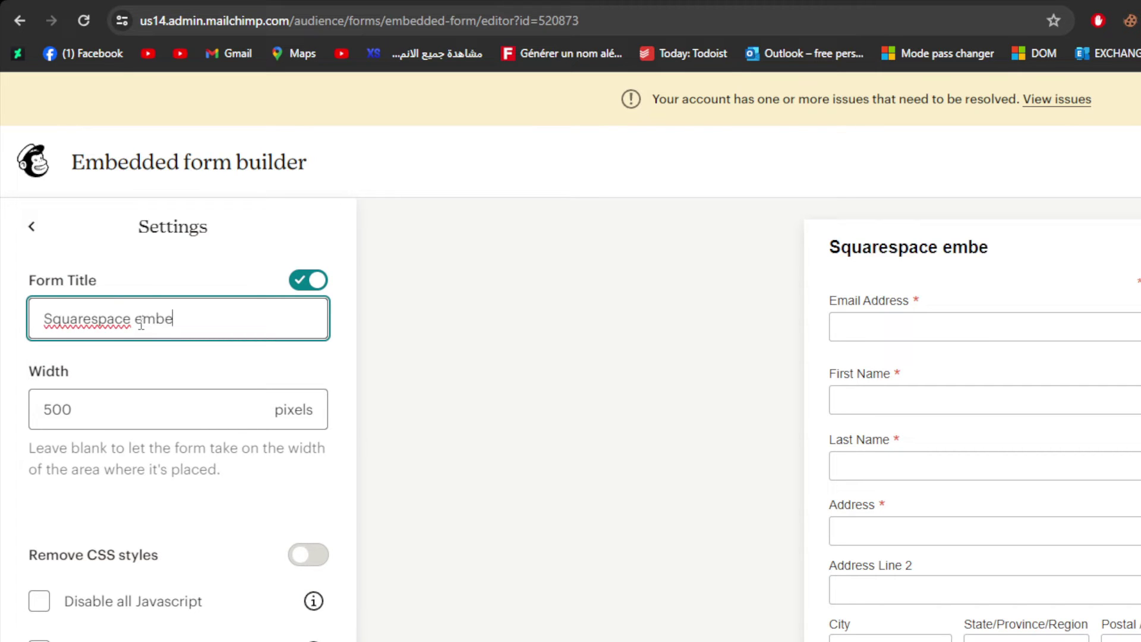
text(ded Form)
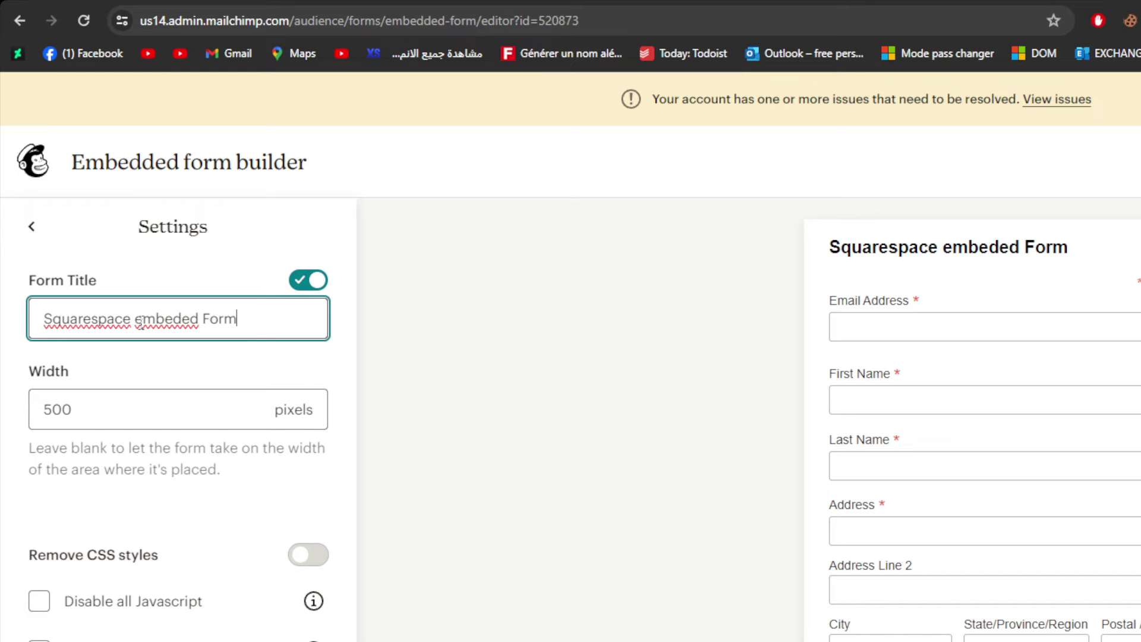
click(370, 341)
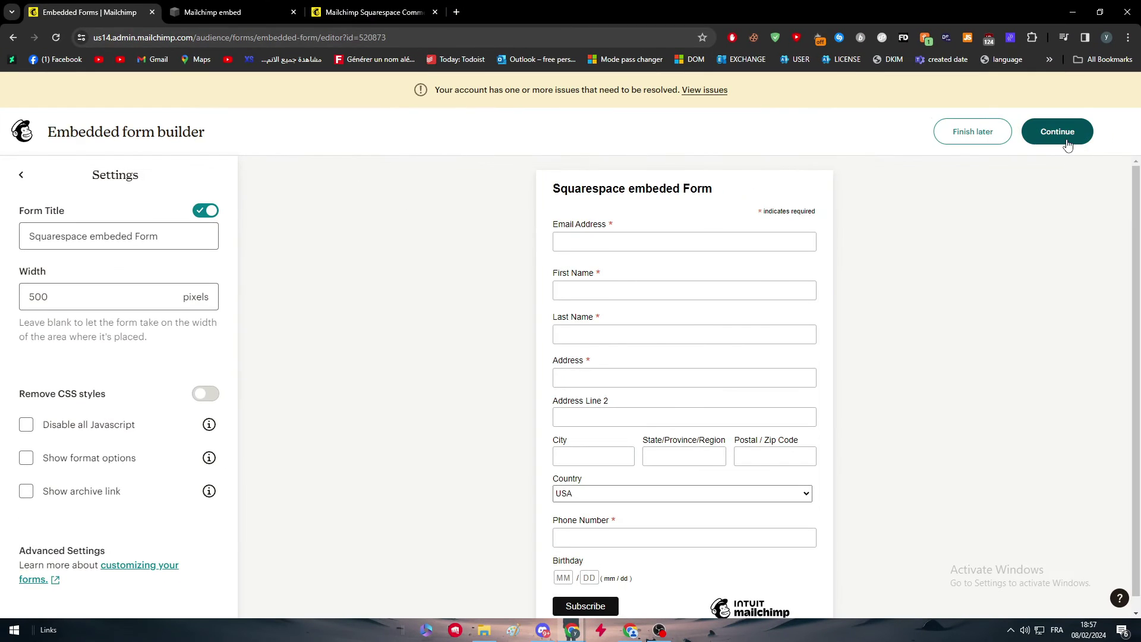
Step: Continue to 'Your form is ready!', copy the embed code, and return to Squarespace
click(1061, 134)
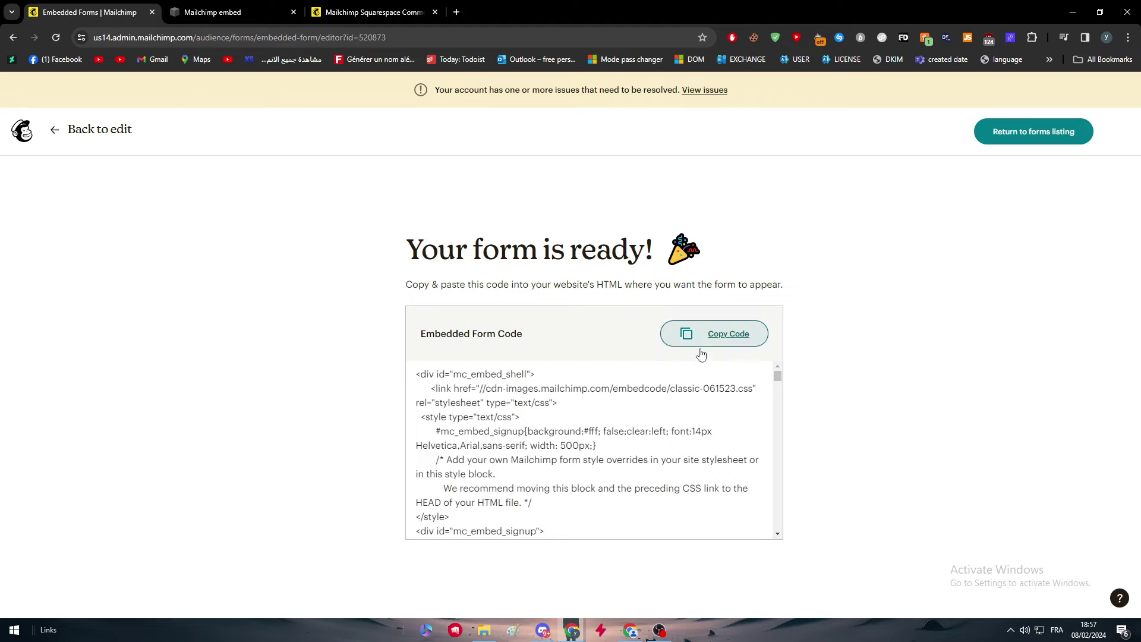
click(730, 343)
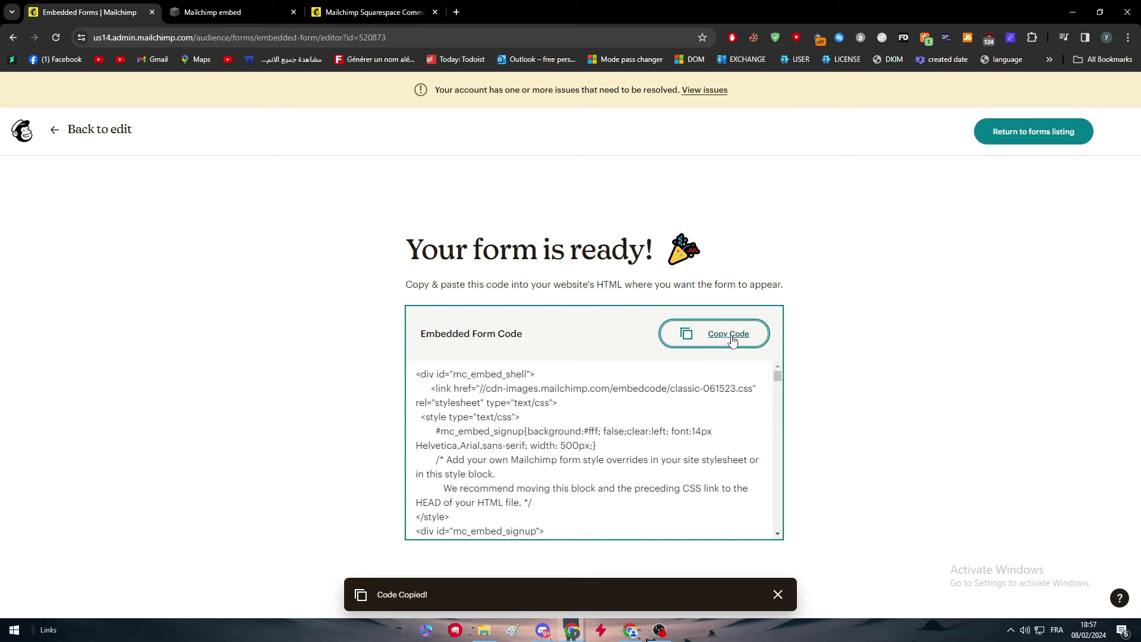
click(196, 12)
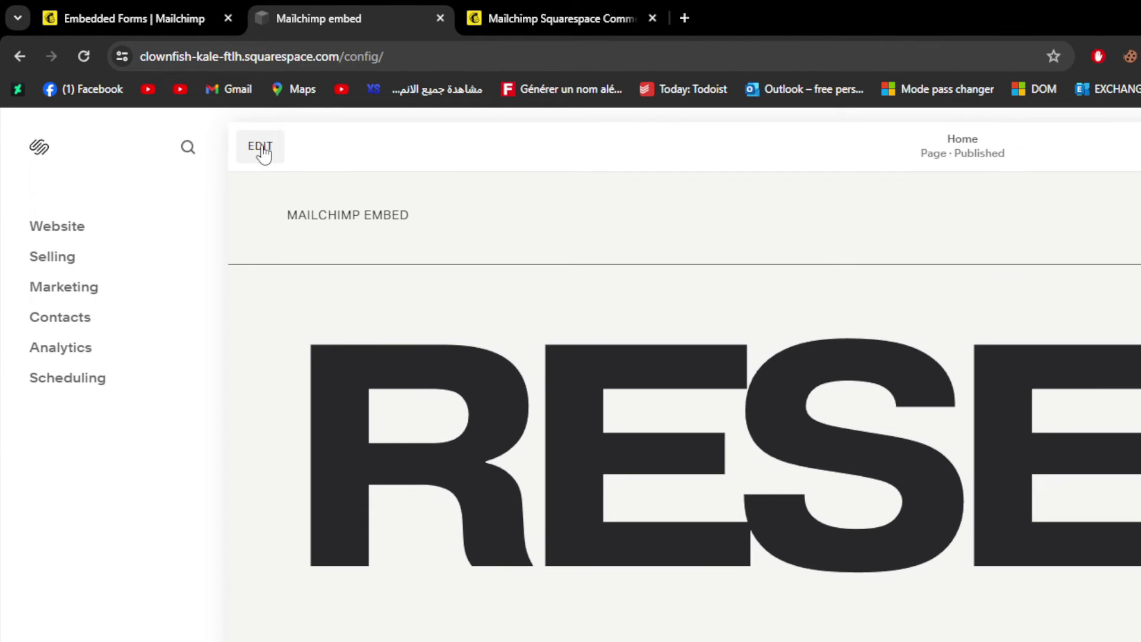
Step: Edit the Home page and insert a blank section just above the footer
click(262, 147)
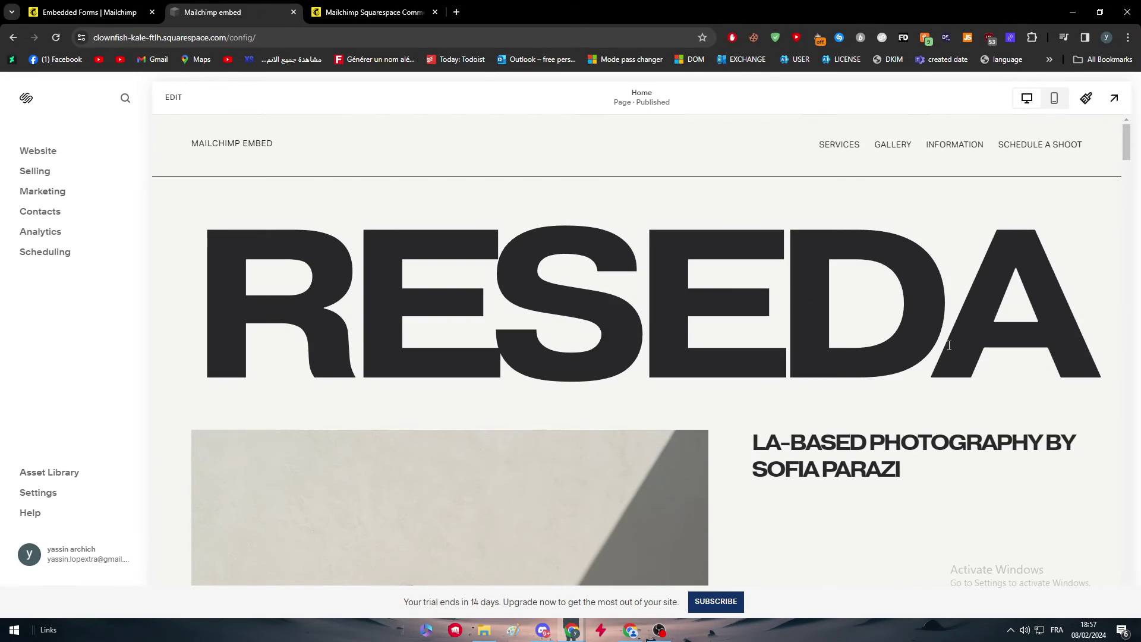
scroll(949, 350, down, 5)
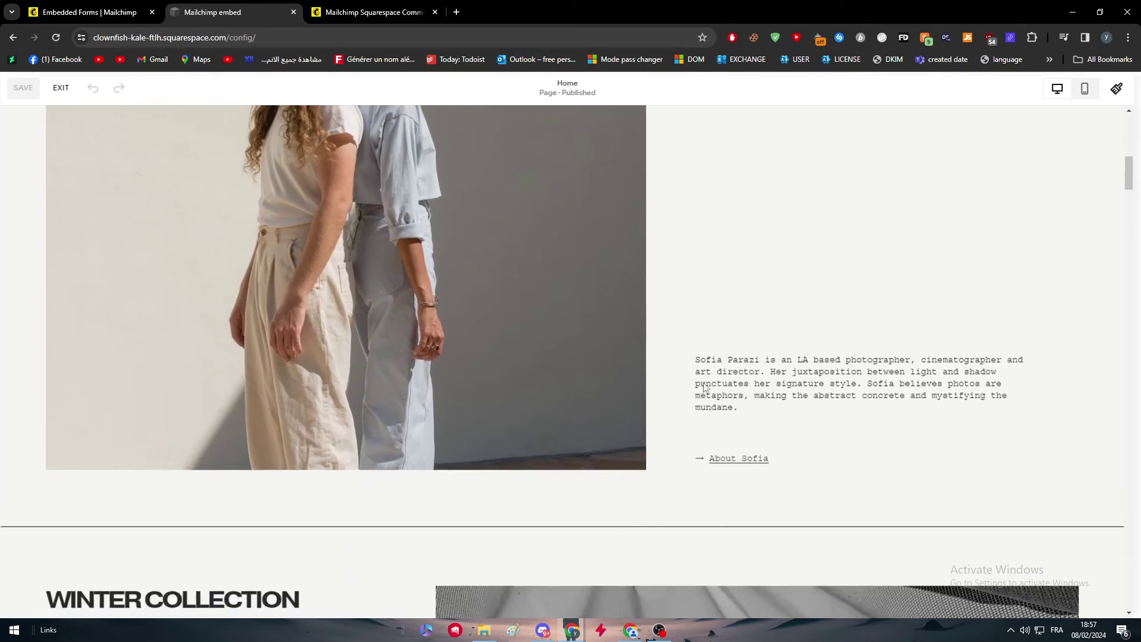
scroll(790, 426, down, 15)
scroll(636, 333, up, 8)
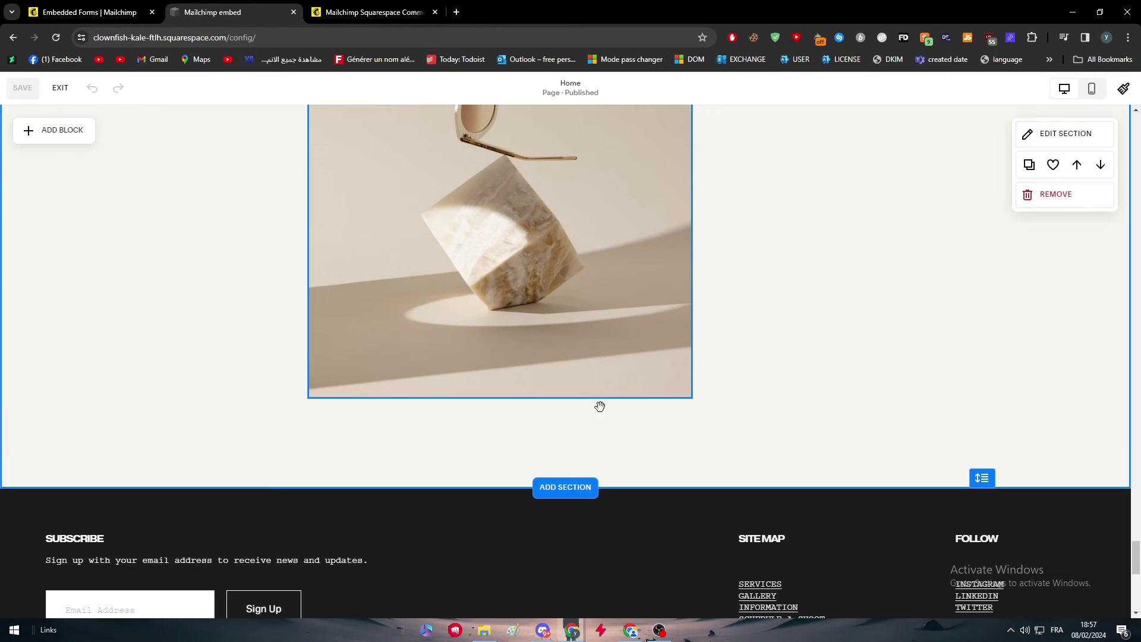
click(561, 490)
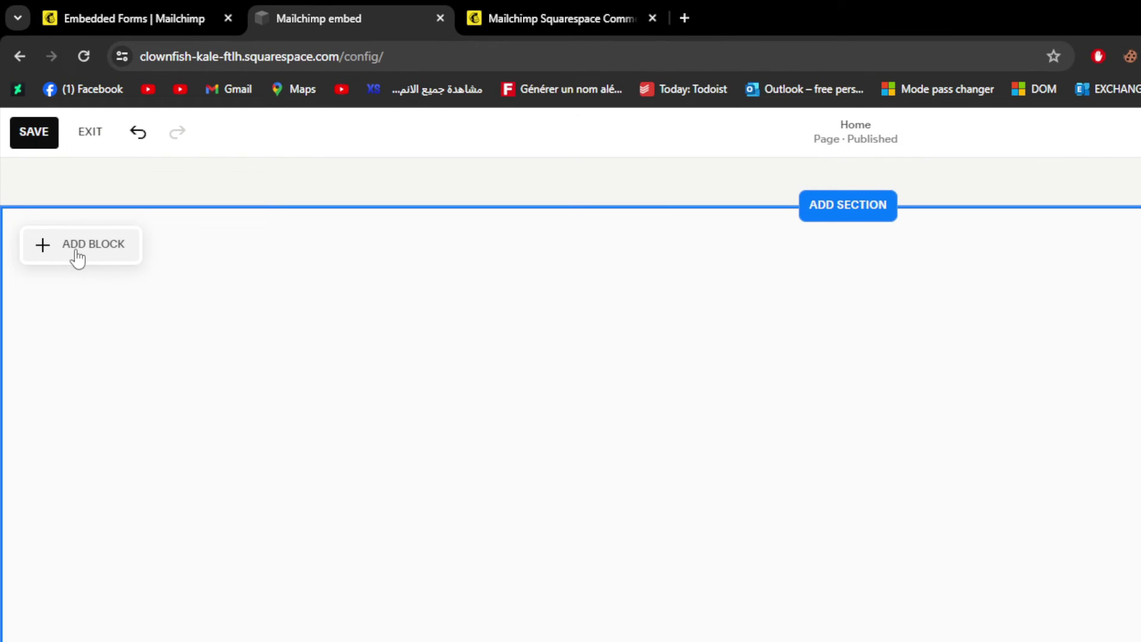
Step: Add a Code block to the new section and open its content editor
click(52, 171)
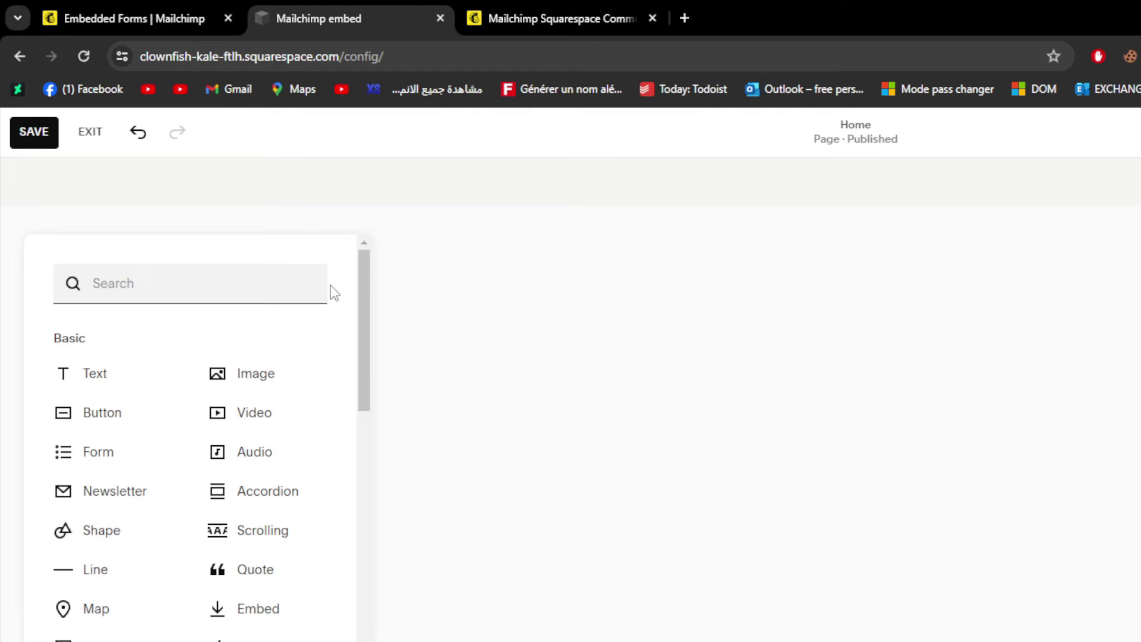
click(256, 624)
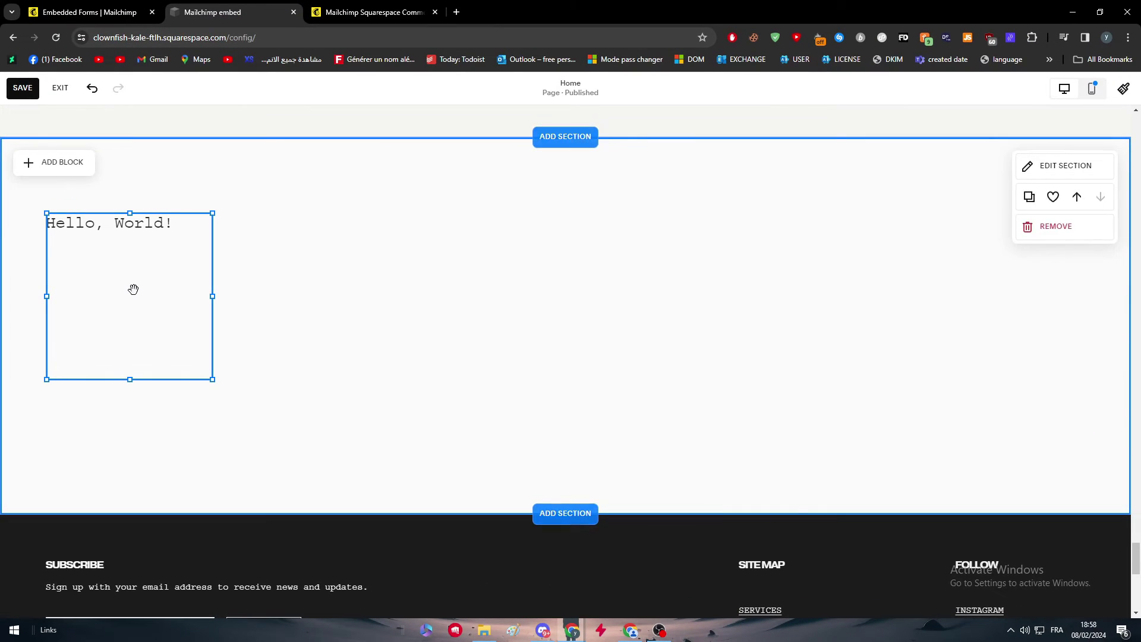
click(120, 260)
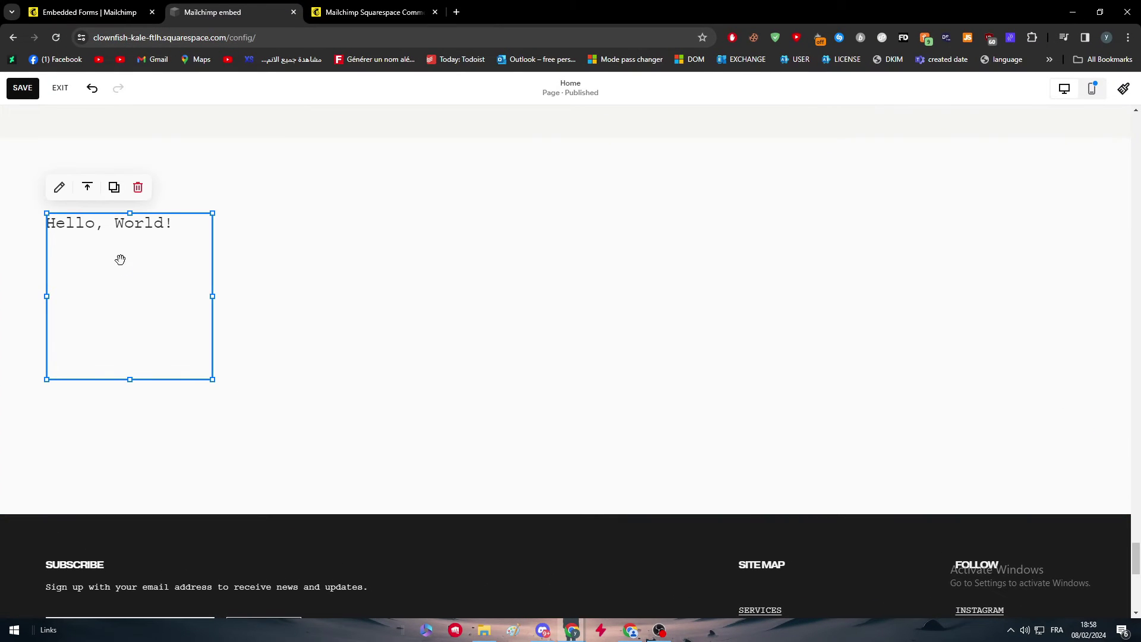
click(59, 187)
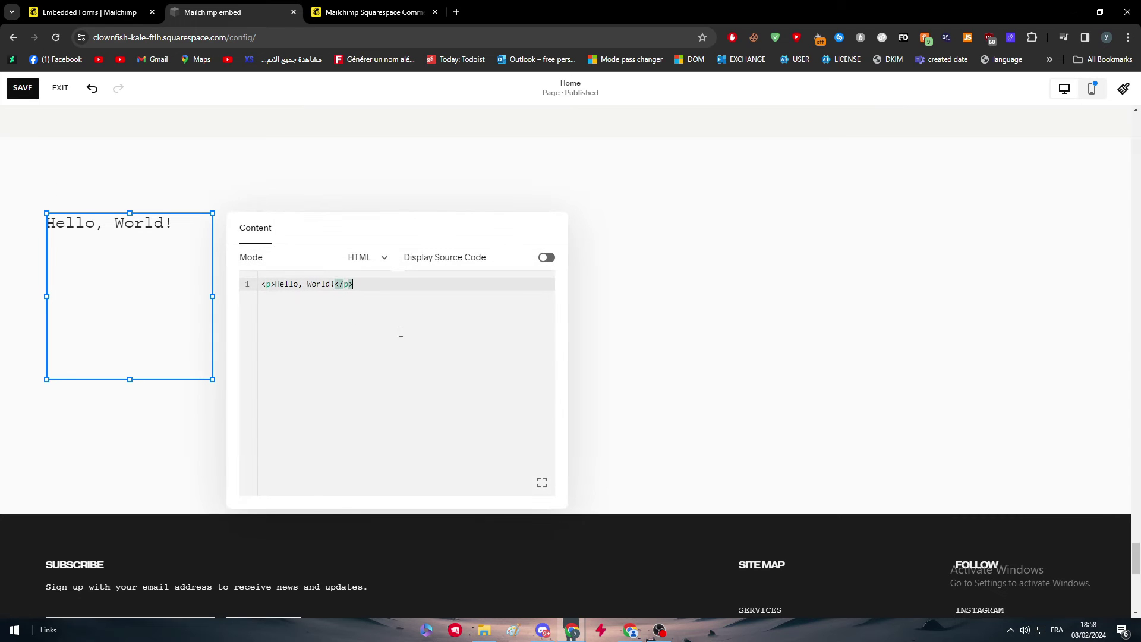
Step: Replace the Hello, World! placeholder with the Mailchimp embed code and close the editor
key(ctrl+a)
key(ctrl+v)
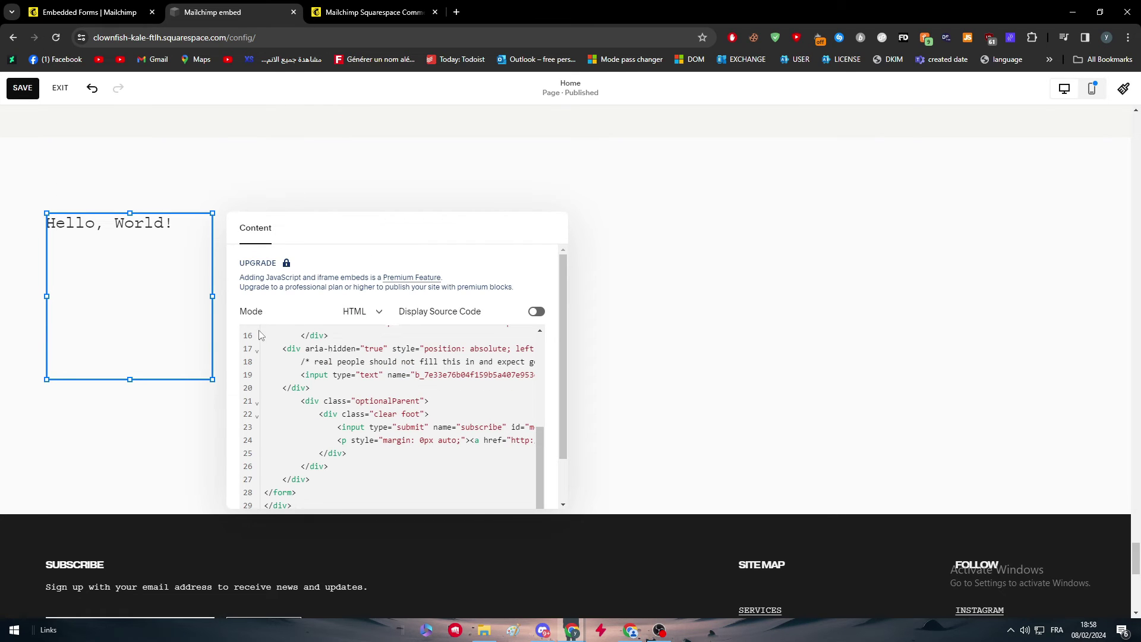
drag(343, 238, 644, 221)
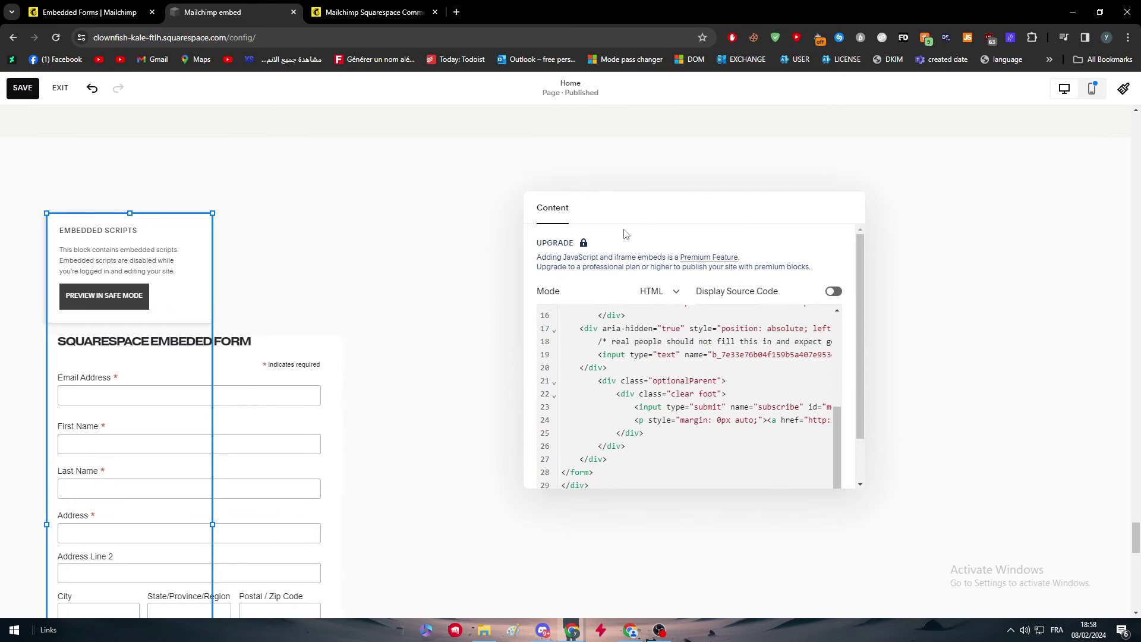
scroll(729, 355, down, 1)
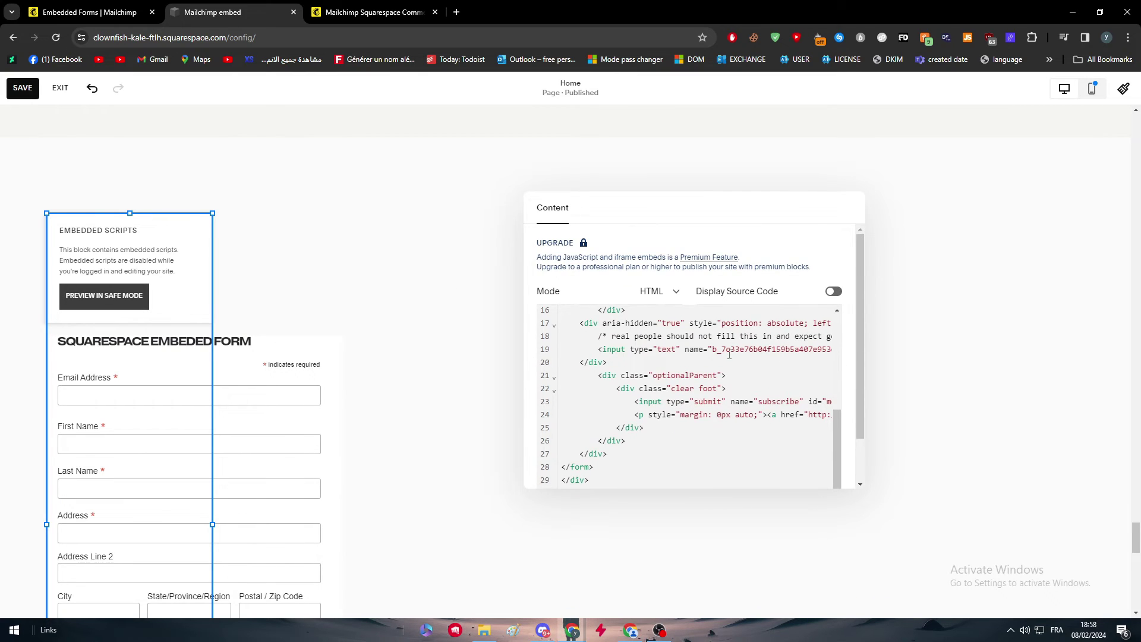
click(443, 387)
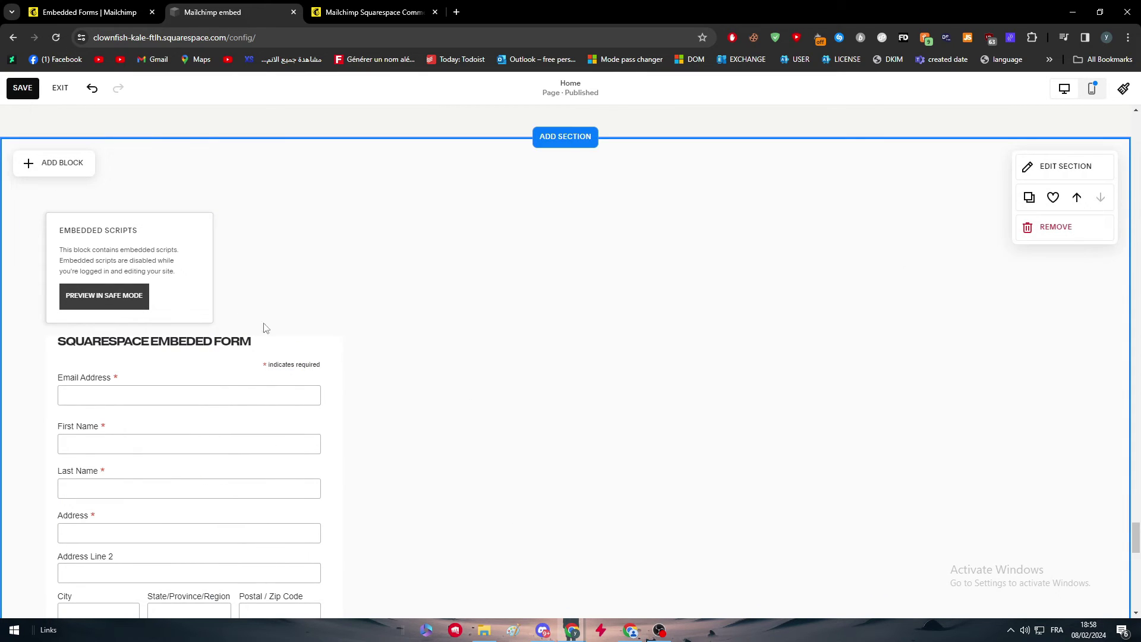
Step: Move the form block to the page centre and check it in Safe Mode preview
drag(145, 248, 607, 211)
click(561, 297)
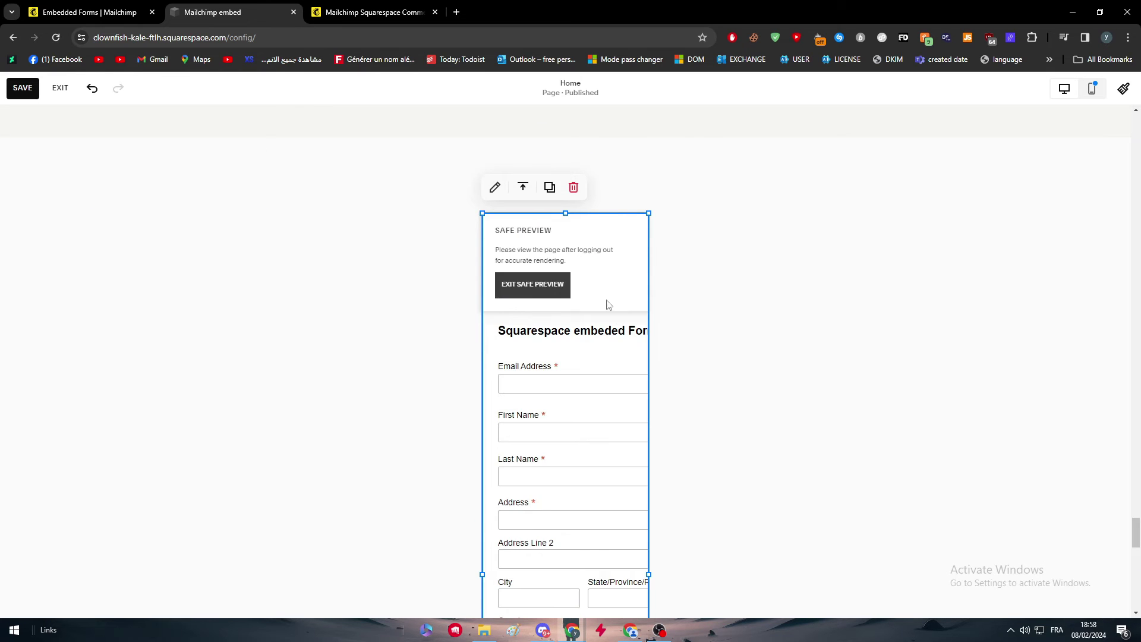
click(544, 294)
scroll(1036, 341, down, 1)
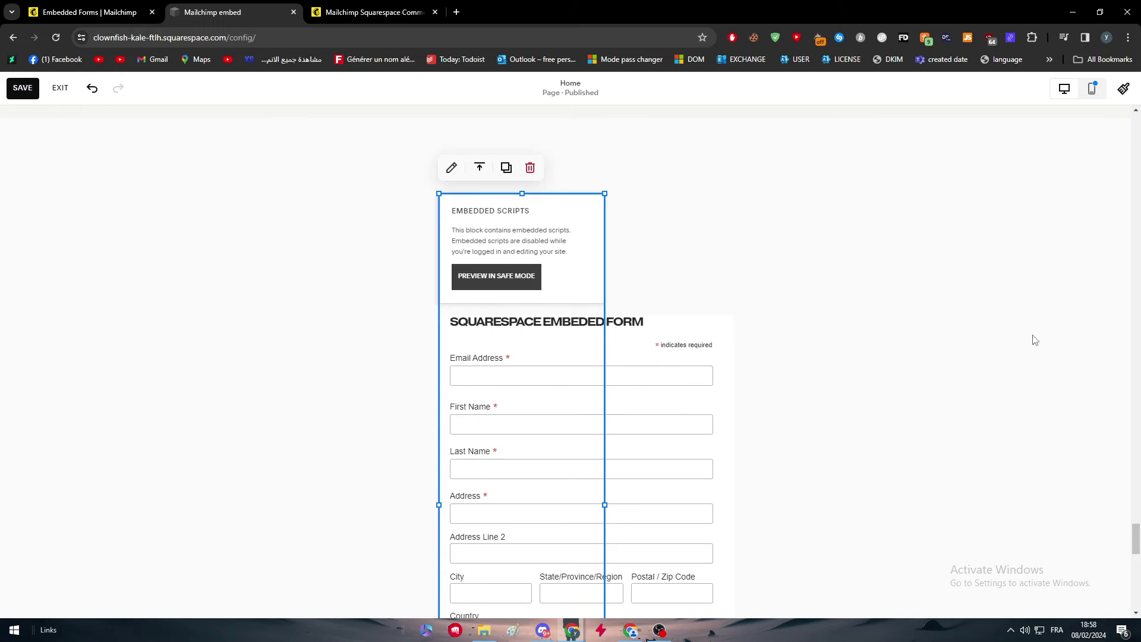
scroll(1036, 340, down, 6)
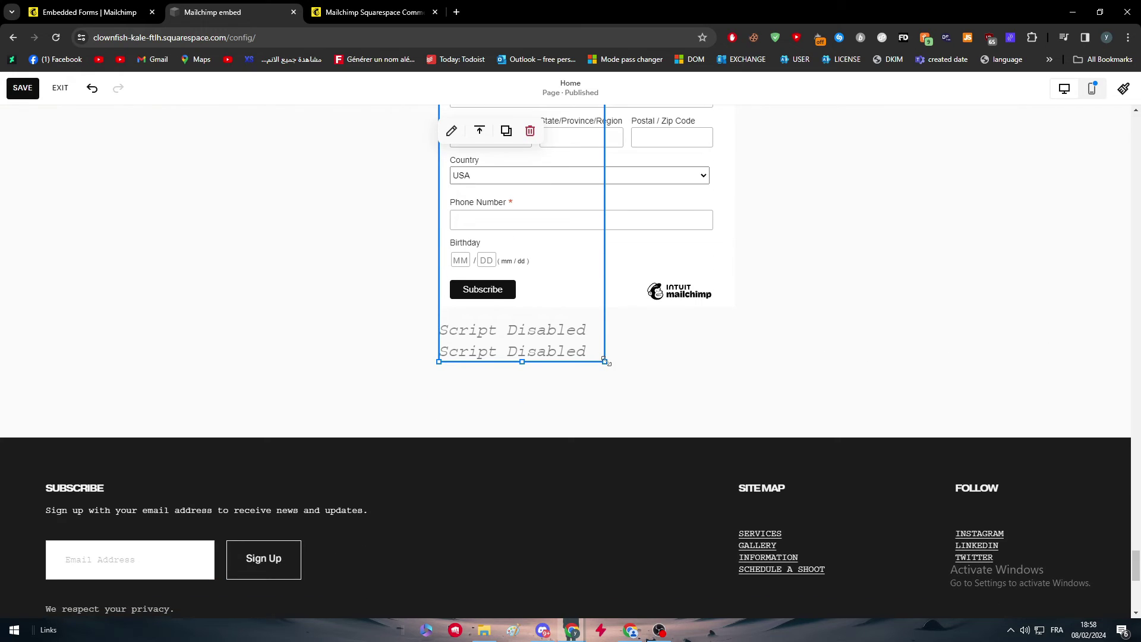
Step: Resize the form block with its handles, then save the page and exit the editor
drag(604, 361, 836, 276)
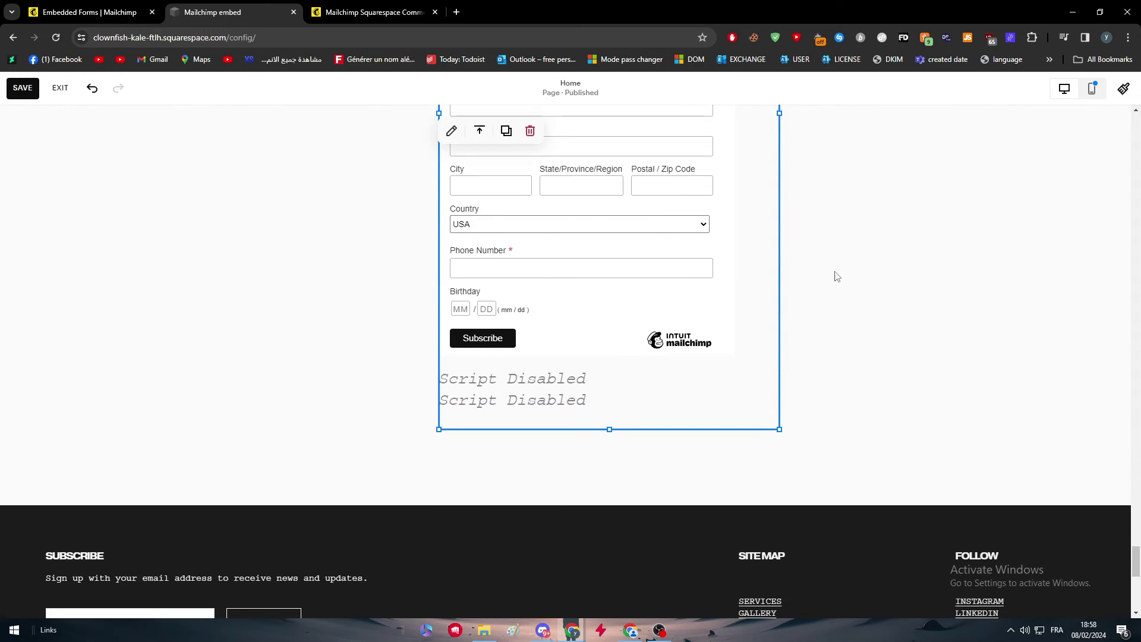
scroll(798, 272, up, 6)
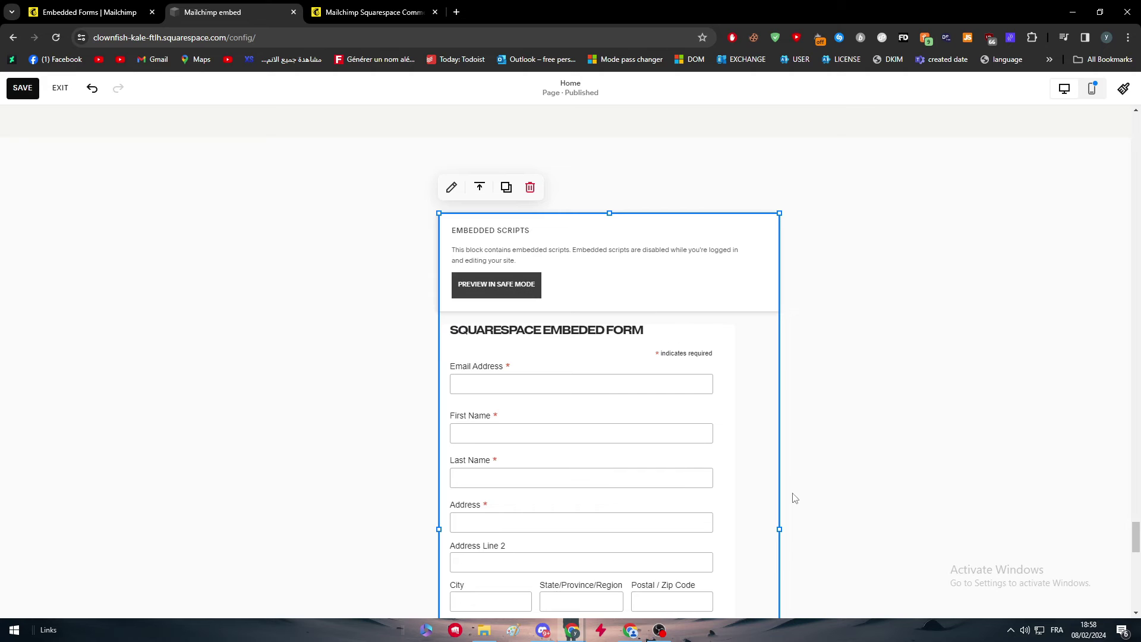
drag(781, 531, 735, 526)
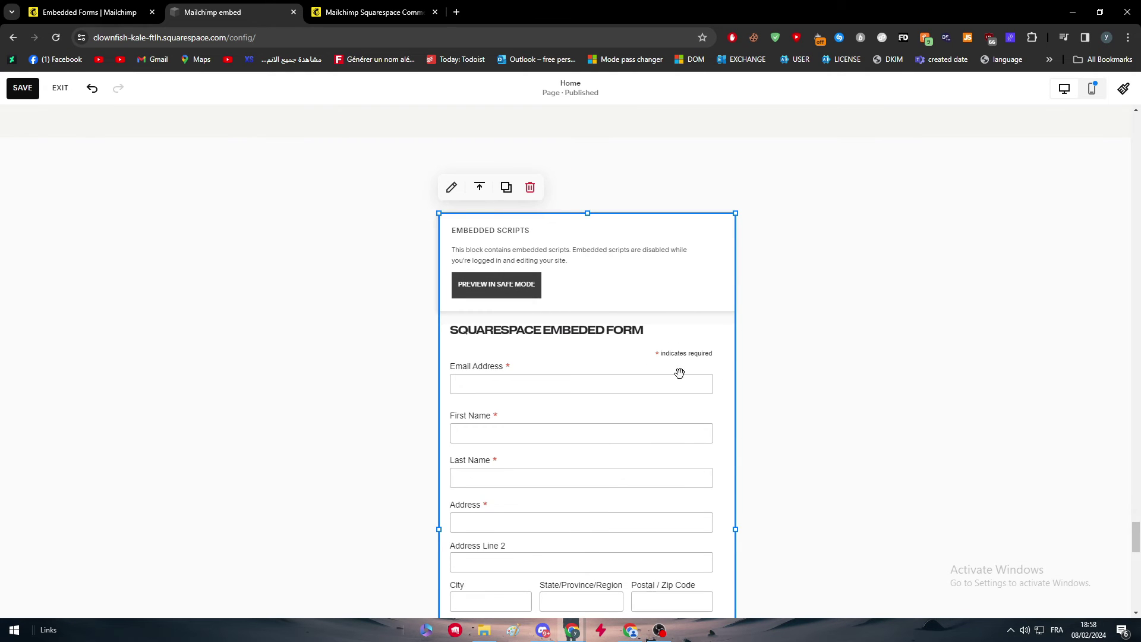
scroll(812, 385, up, 6)
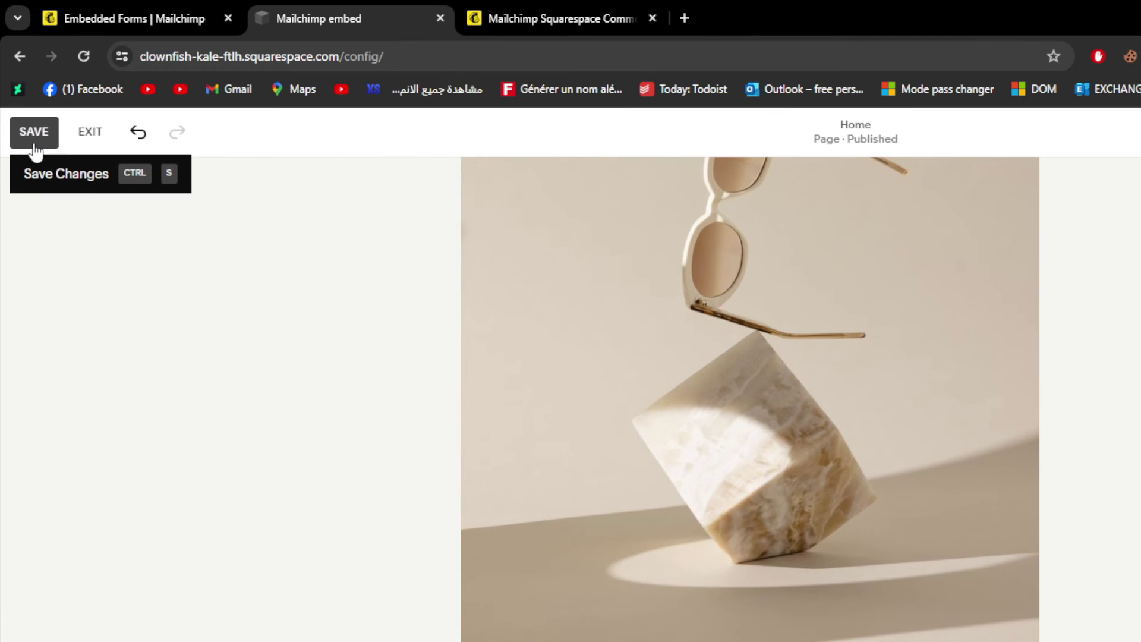
click(34, 142)
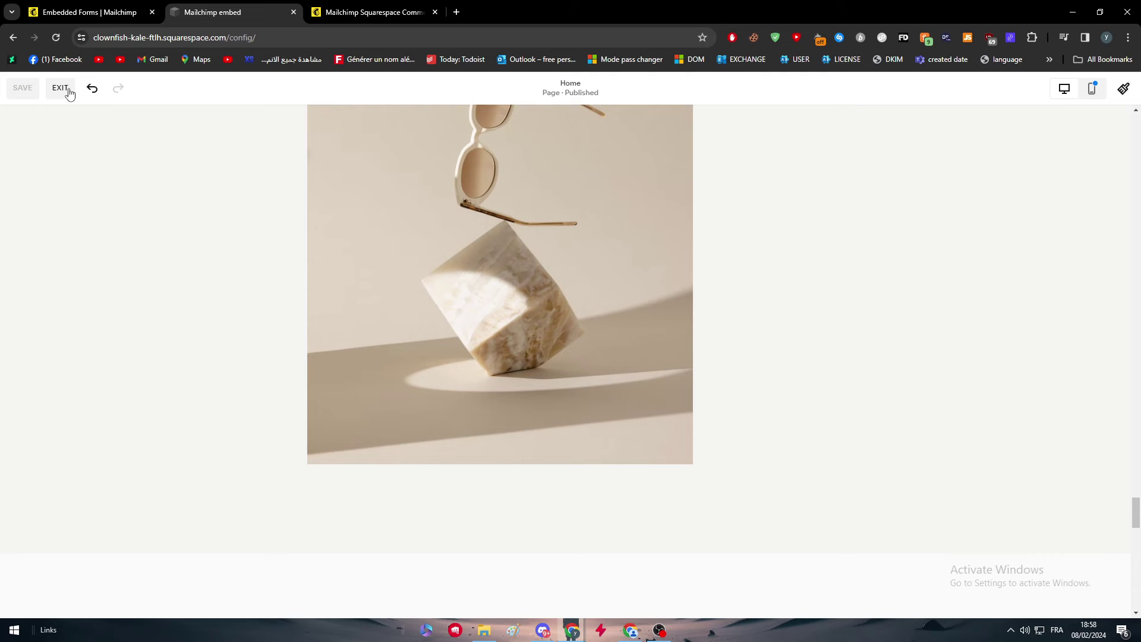
click(60, 88)
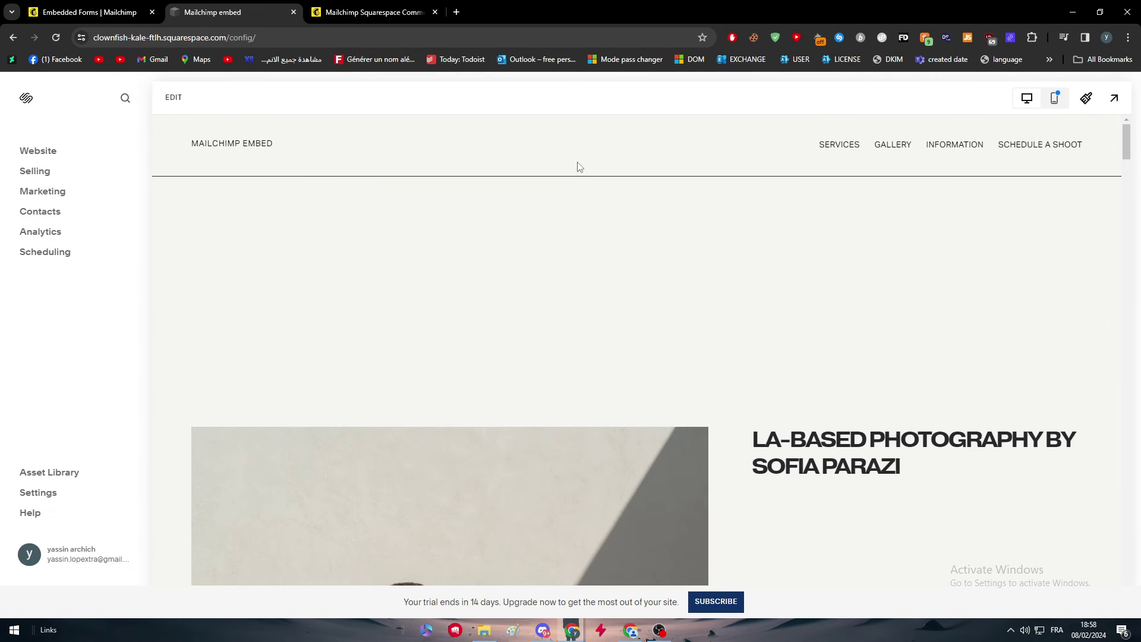
Step: Preview the site full-width and scroll down to the embedded form
click(1115, 98)
scroll(767, 254, down, 10)
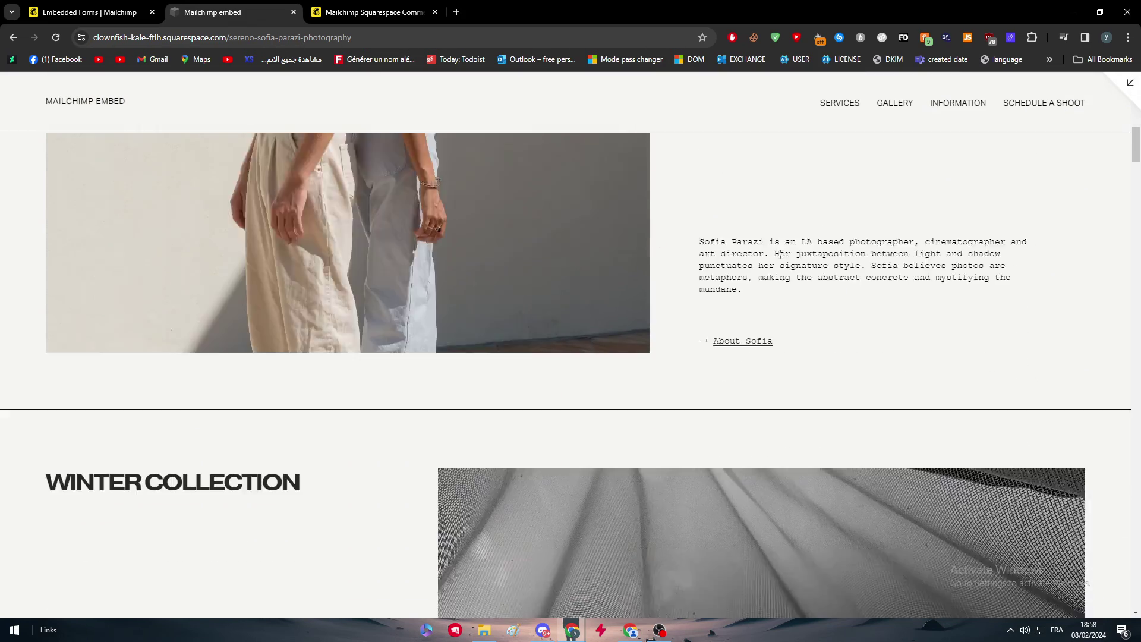
scroll(781, 254, down, 5)
drag(1134, 156, 1123, 534)
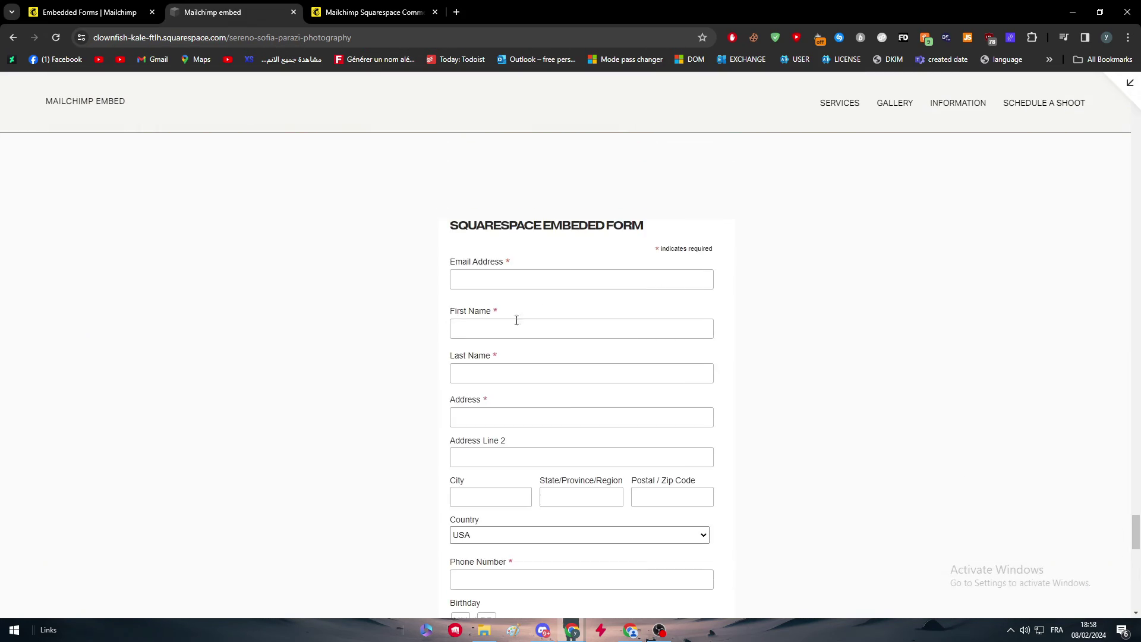
Step: Leave Email Address empty and click away to trigger 'This field is required'
click(471, 278)
click(601, 237)
scroll(815, 349, down, 6)
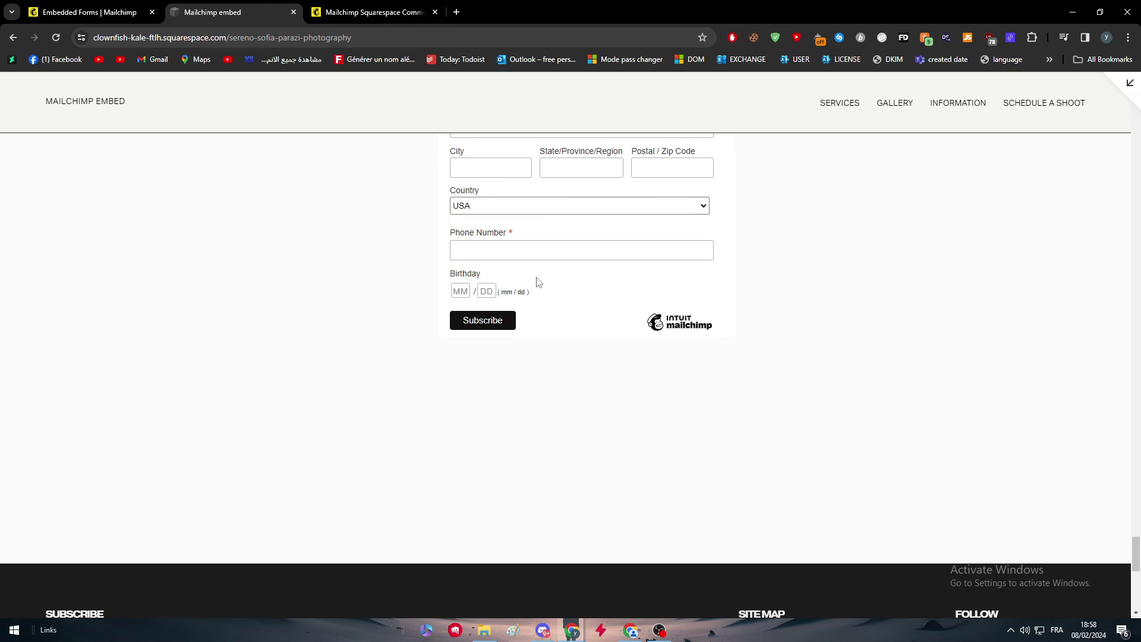
scroll(538, 282, up, 10)
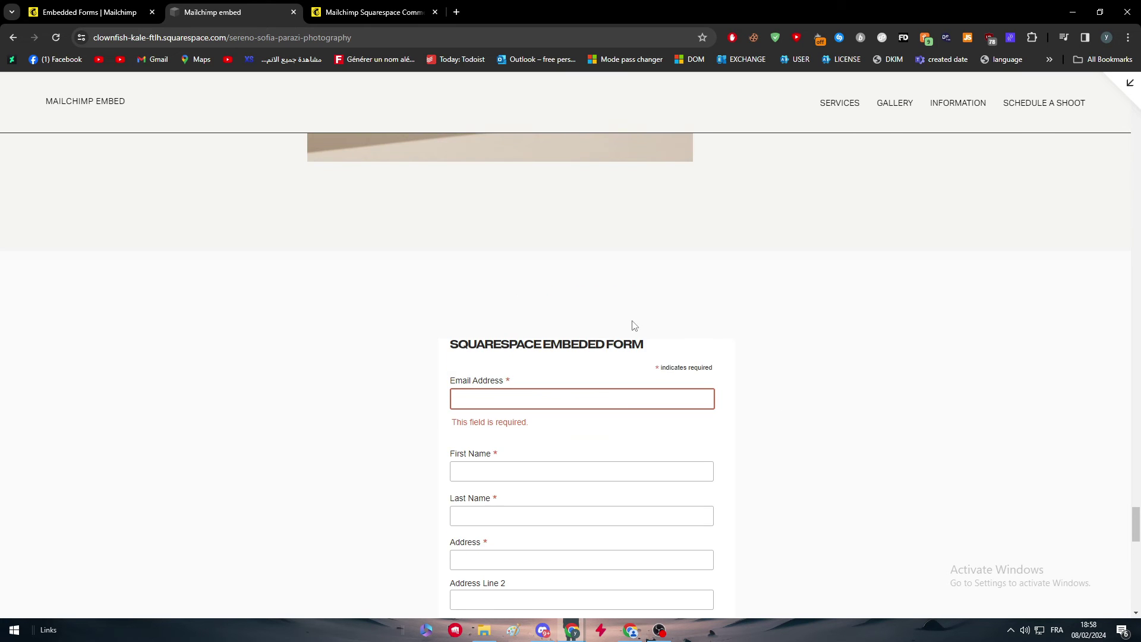
scroll(634, 332, down, 3)
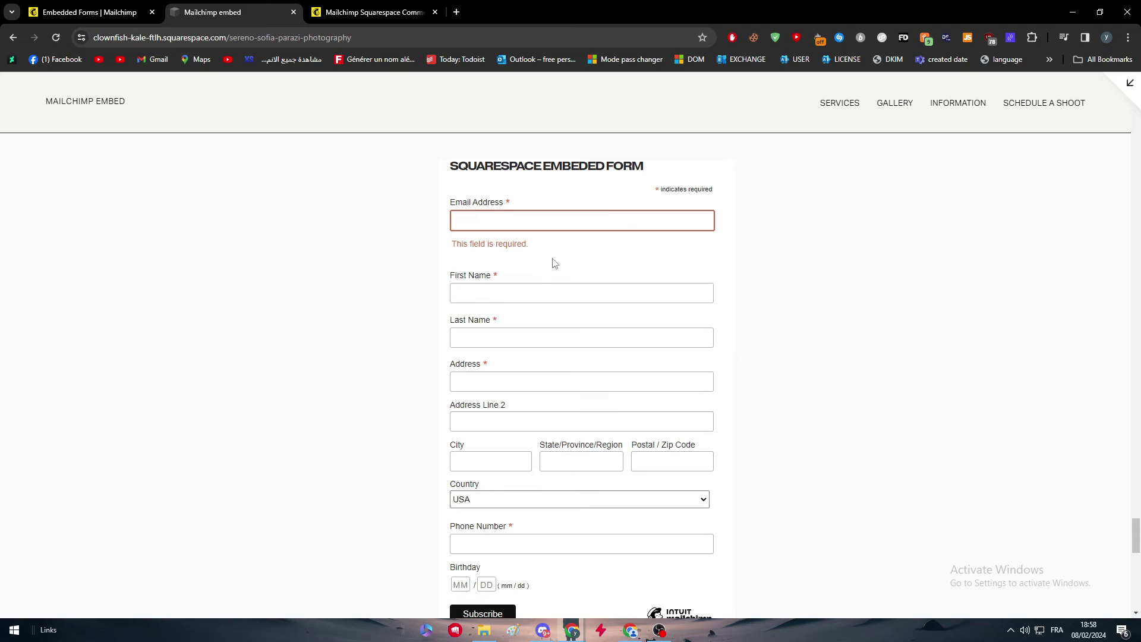
click(467, 220)
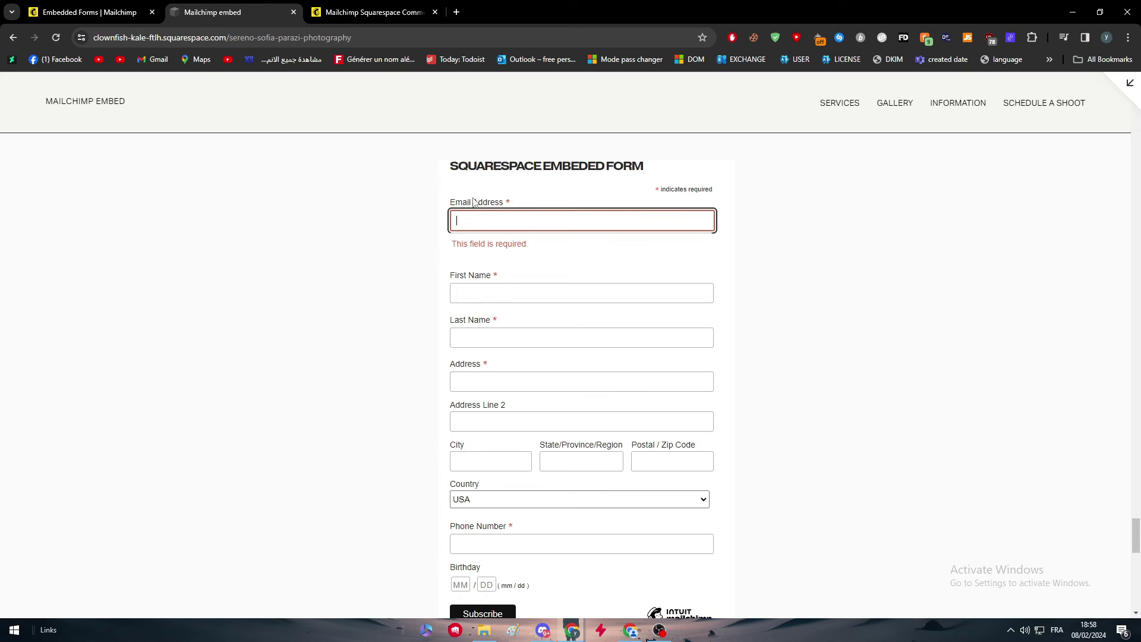
scroll(486, 256, down, 1)
click(376, 254)
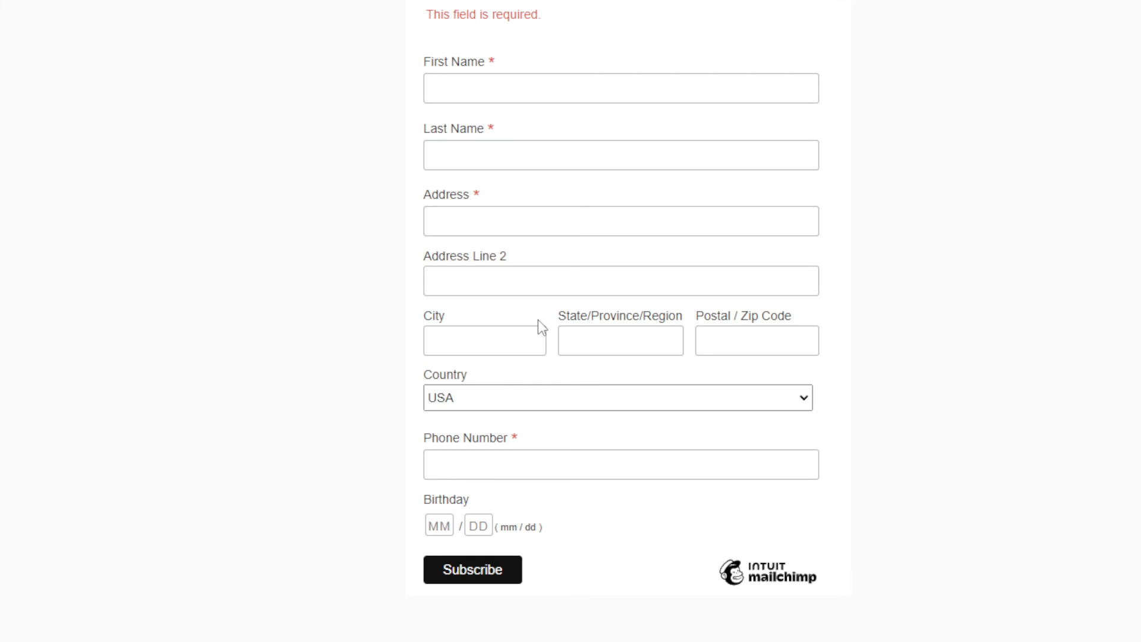
Step: Go back to editing the embedded form, then return to Mailchimp's Signup forms page
click(89, 12)
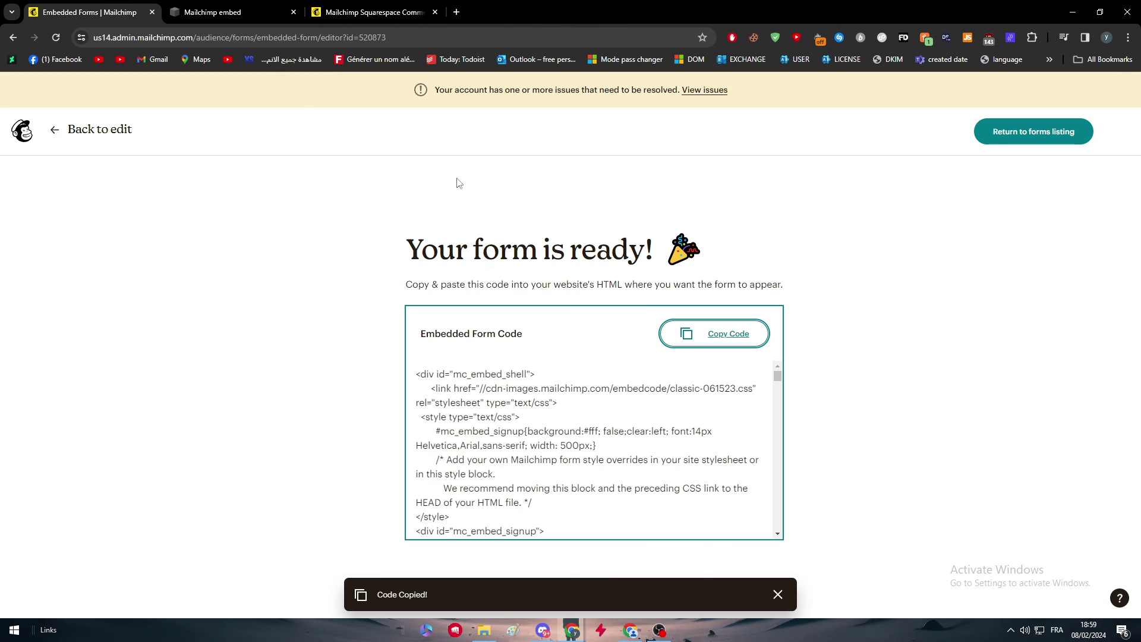
scroll(726, 455, down, 5)
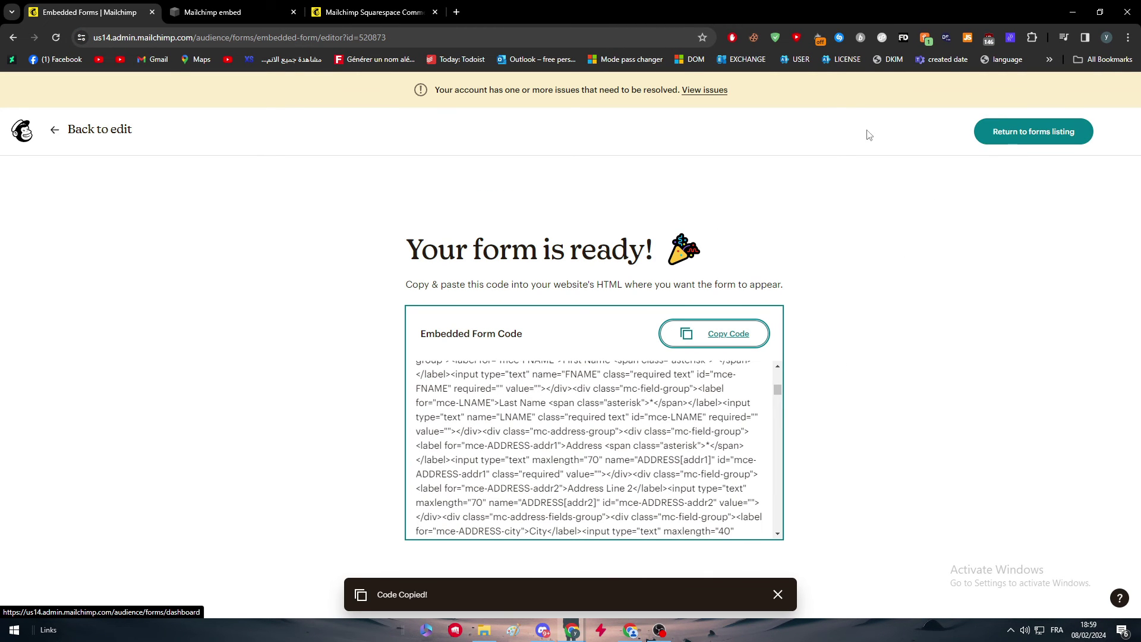
click(113, 129)
scroll(642, 357, down, 1)
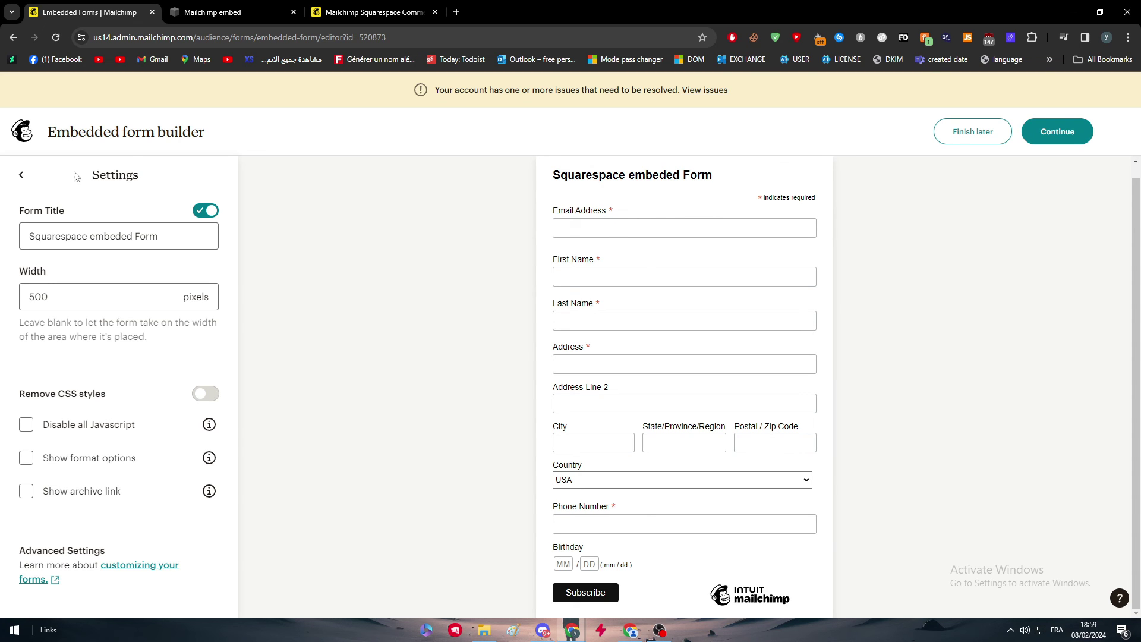
click(30, 131)
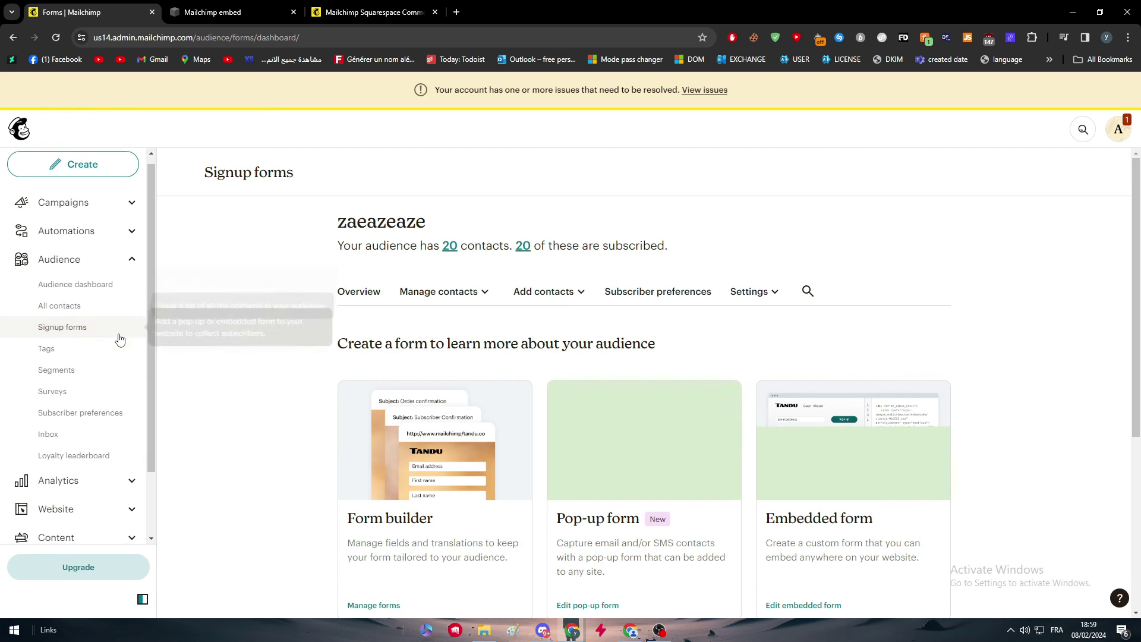
Step: Expand Integrations in Mailchimp and browse the Discover integrations list
scroll(120, 336, down, 1)
click(131, 186)
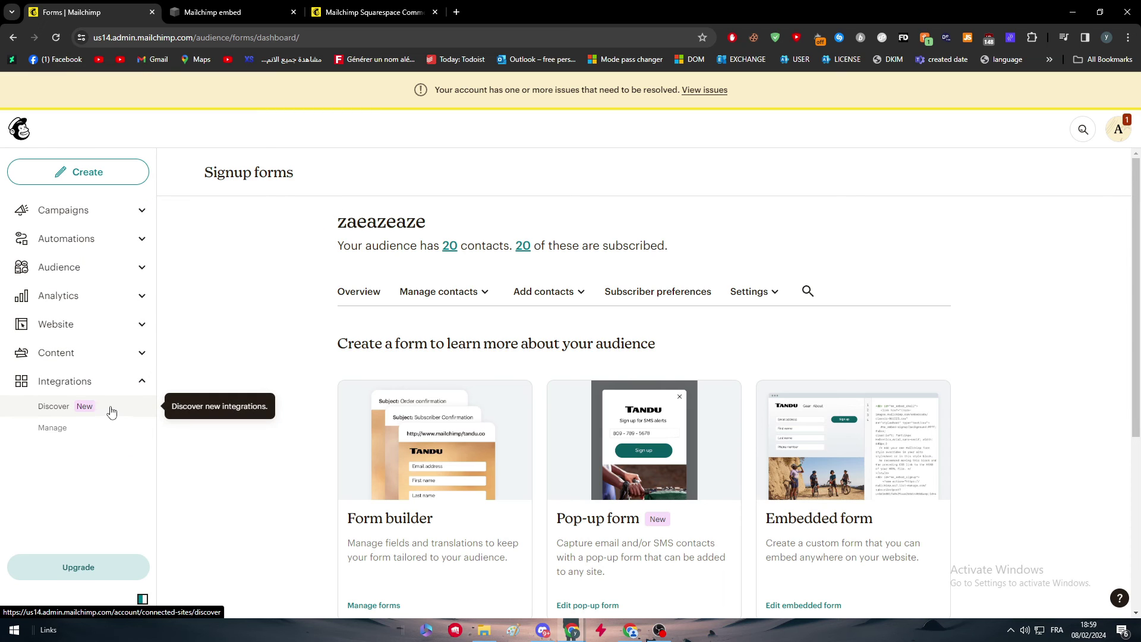
click(67, 406)
Step: Open the Squarespace integration, retry the failed load, and return to the site preview
scroll(647, 374, down, 5)
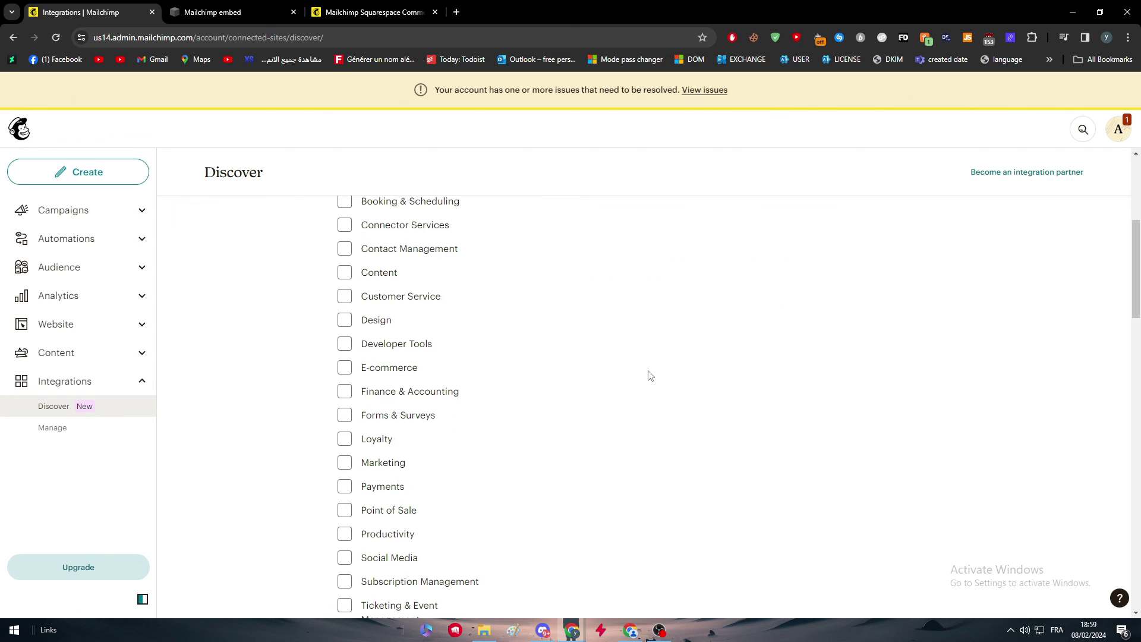
scroll(626, 463, down, 5)
click(626, 463)
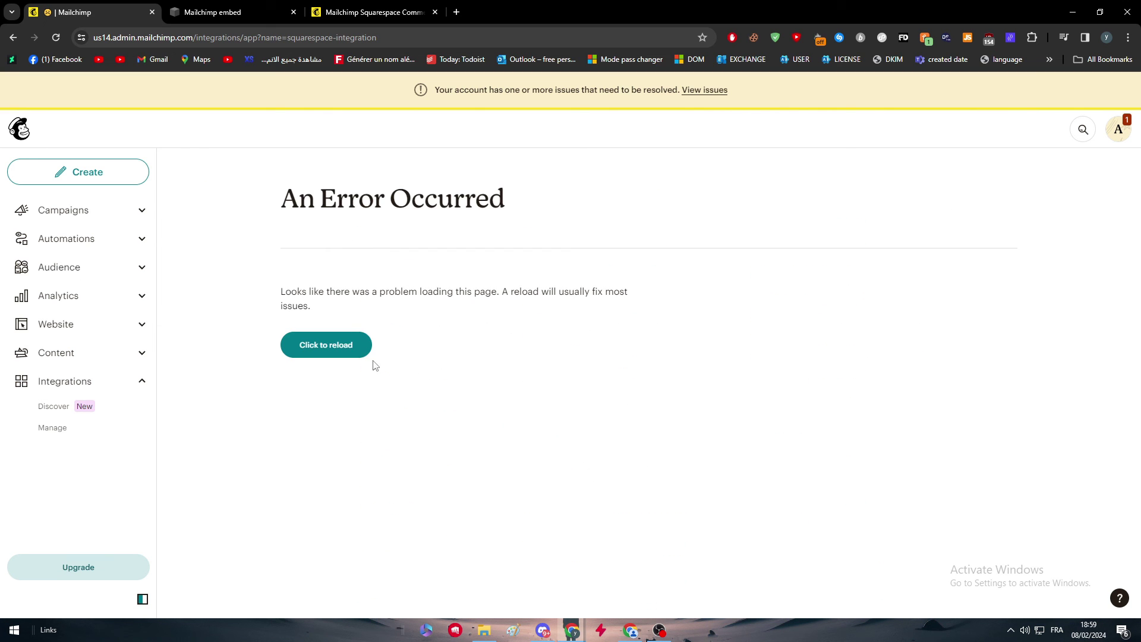
click(323, 342)
click(256, 10)
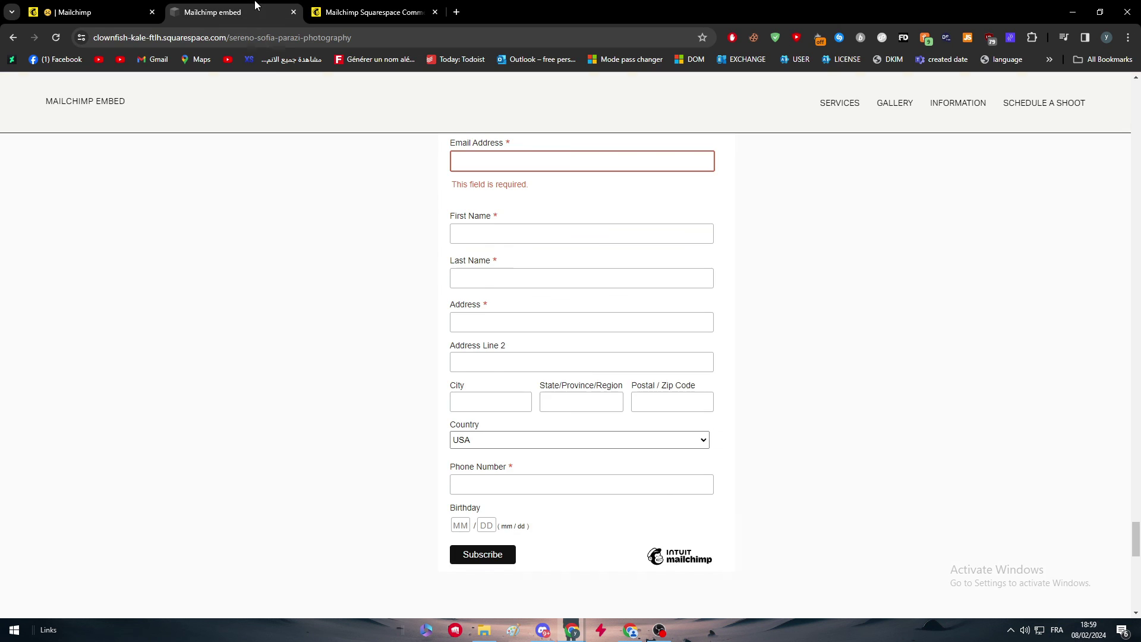
Step: Return to the home page via the MAILCHIMP EMBED title and exit full preview
click(59, 106)
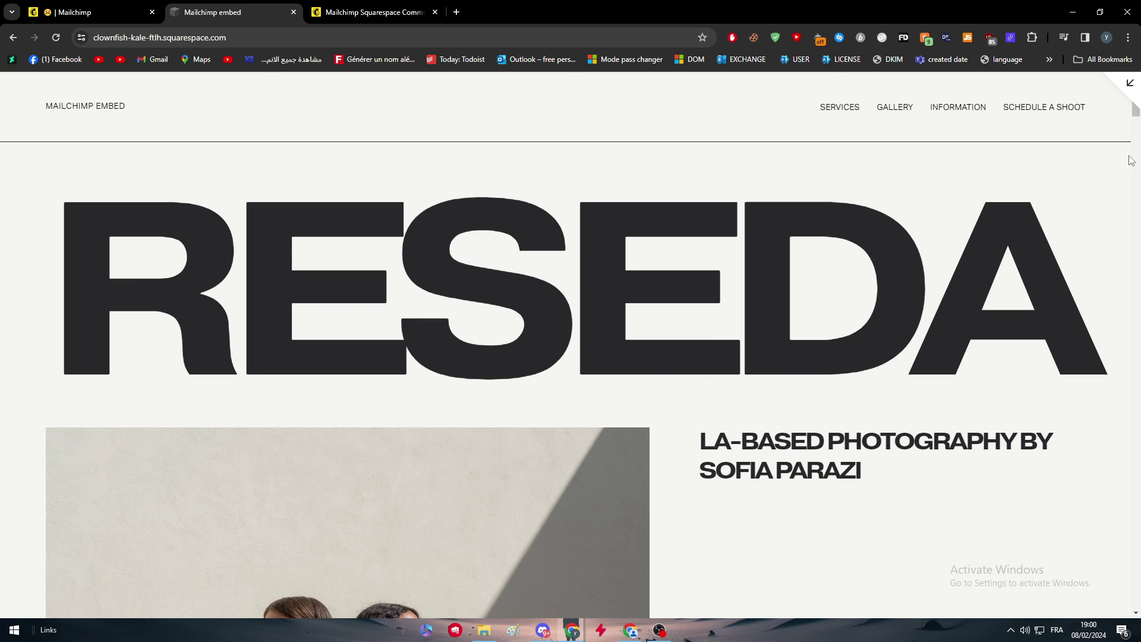
click(1129, 84)
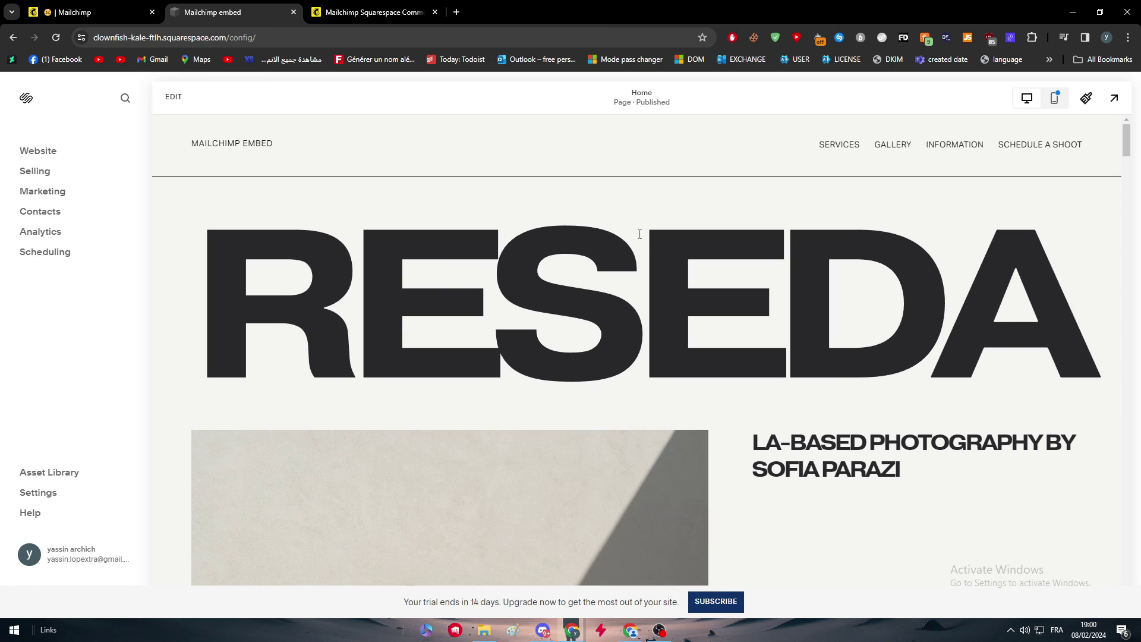